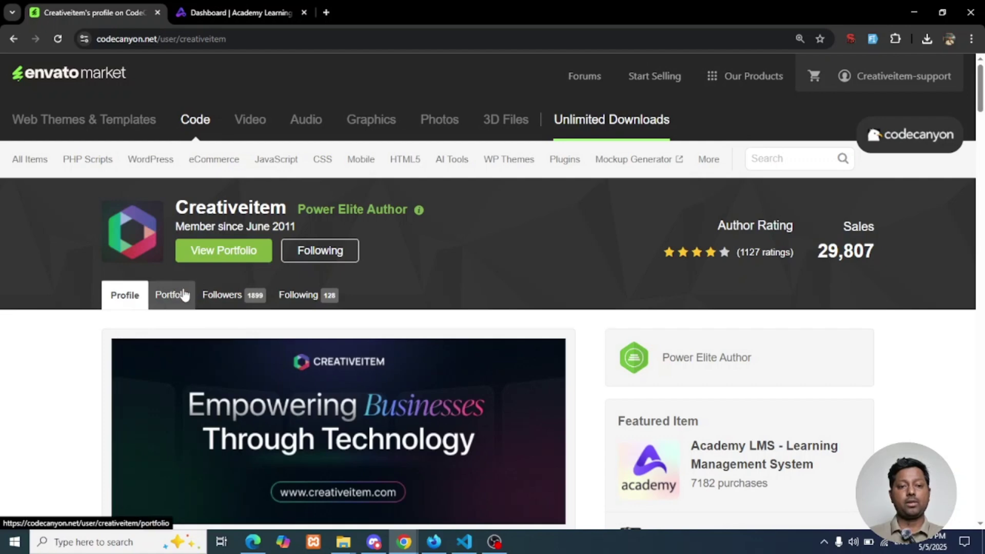
Open the Academy LMS Laravel item page from the author's CodeCanyon portfolio
left_click(184, 294)
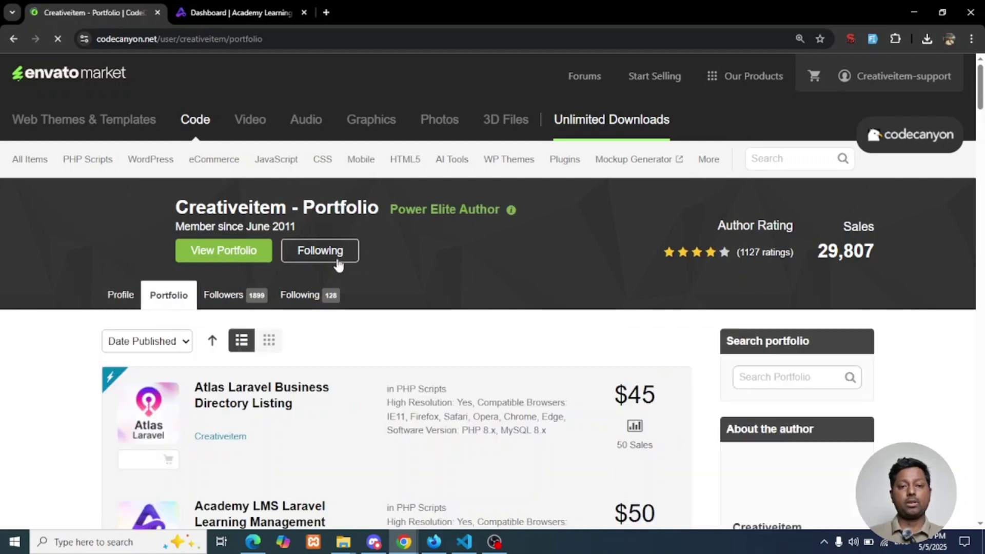
scroll(304, 308, "down", 2)
scroll(304, 308, "down", 2)
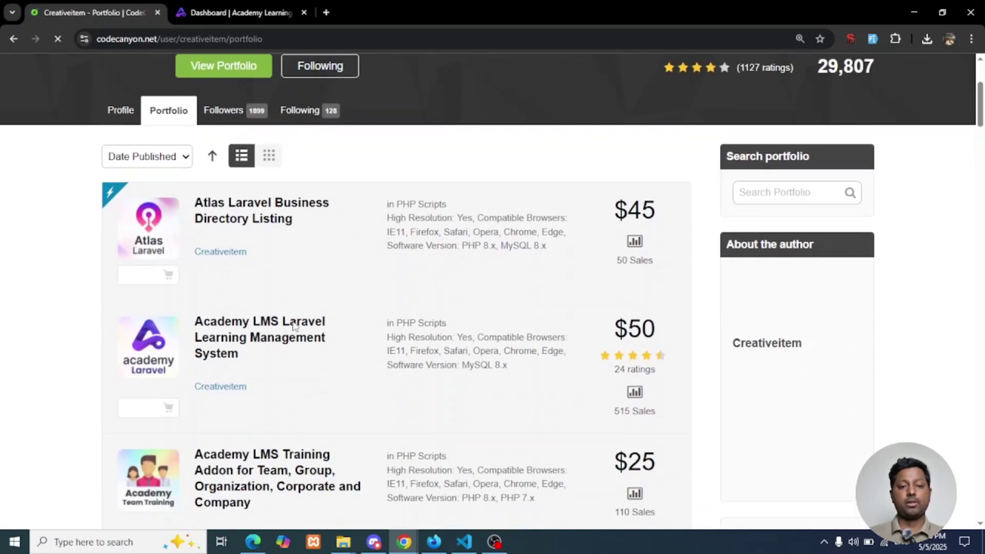
left_click(267, 340)
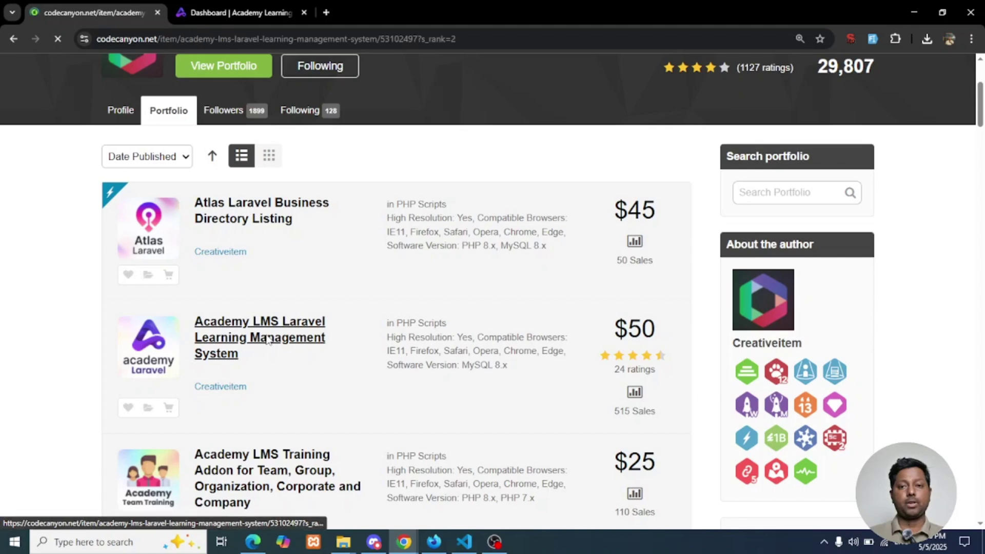
scroll(388, 322, "down", 6)
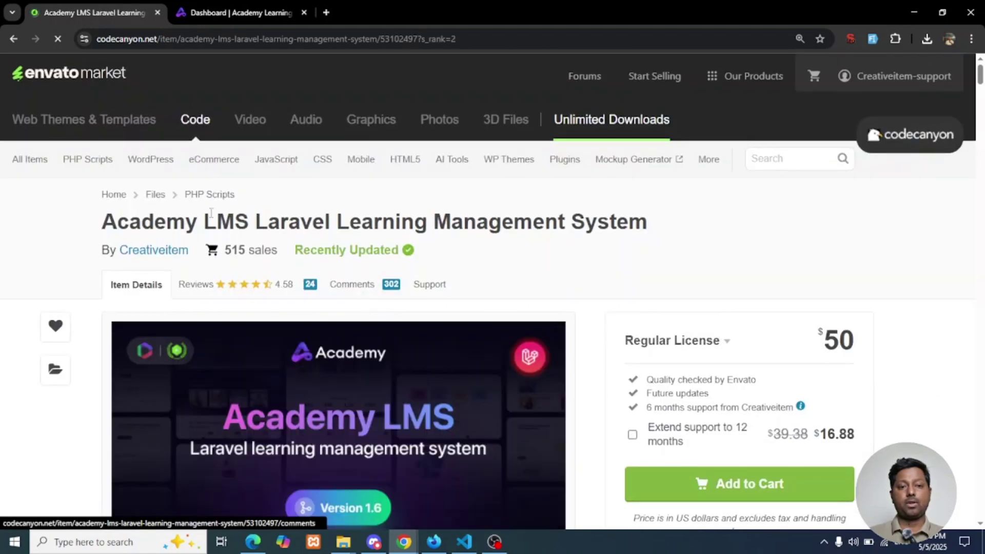
Highlight the product title, the Version 1.6 update log and its new payment gateways line
left_click_drag(102, 222, 400, 221)
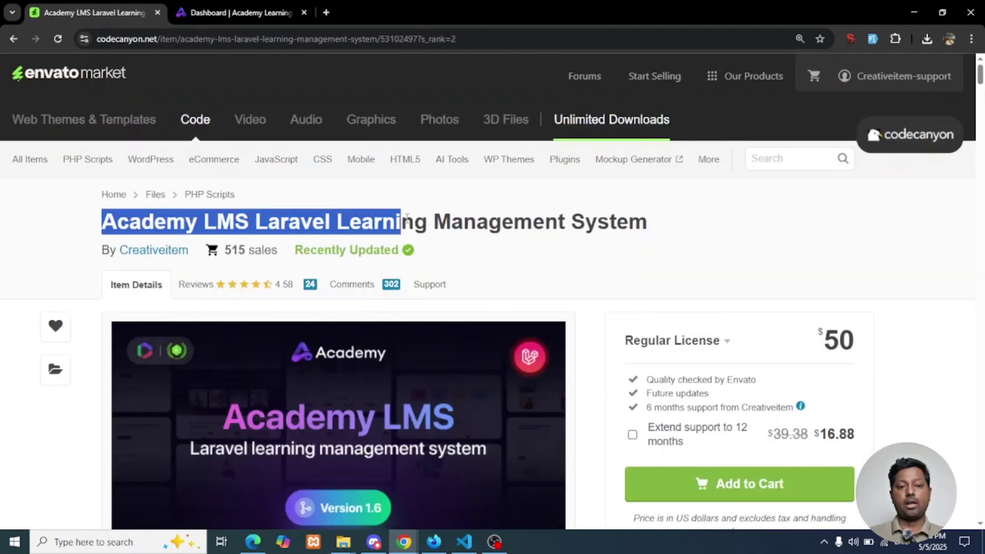
scroll(976, 278, "down", 8)
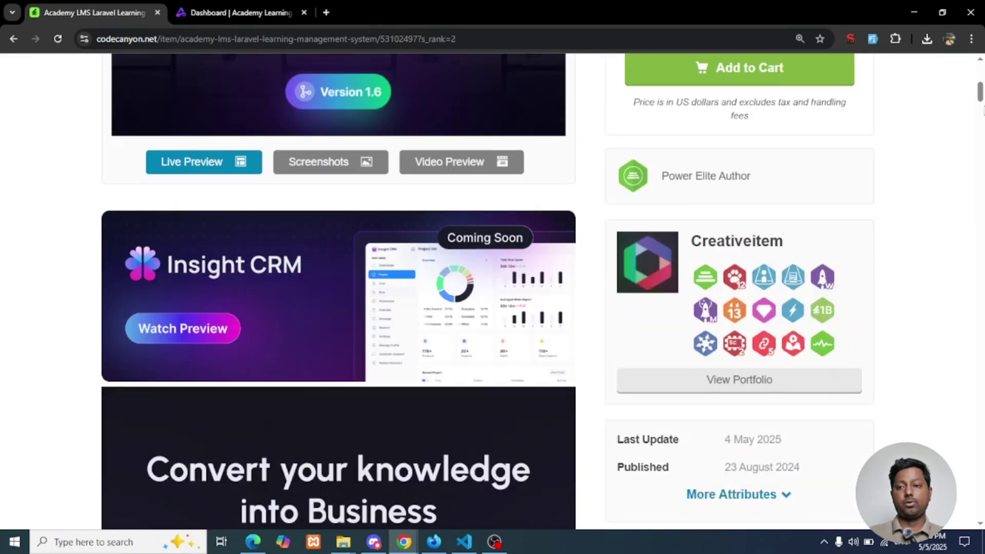
scroll(838, 308, "down", 20)
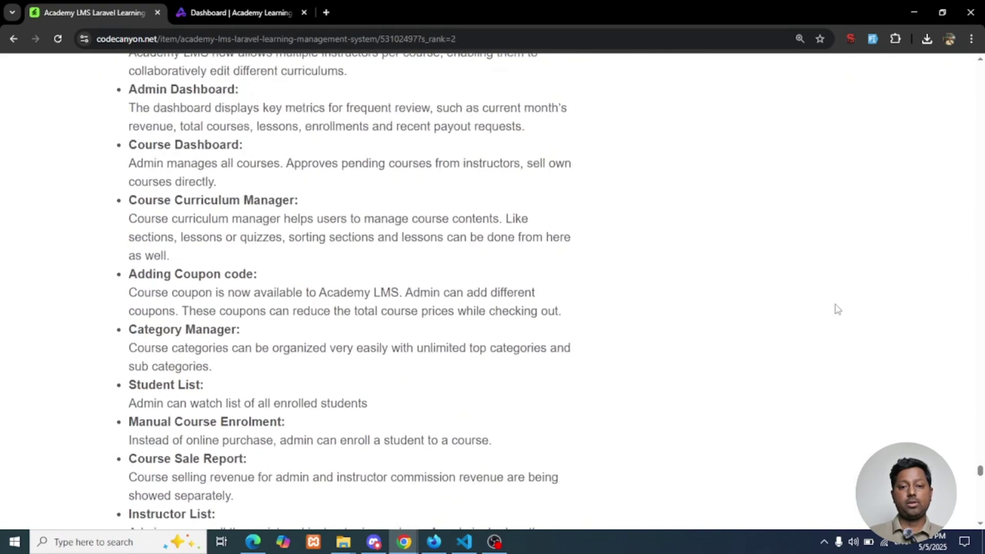
scroll(777, 310, "down", 20)
scroll(374, 291, "up", 5)
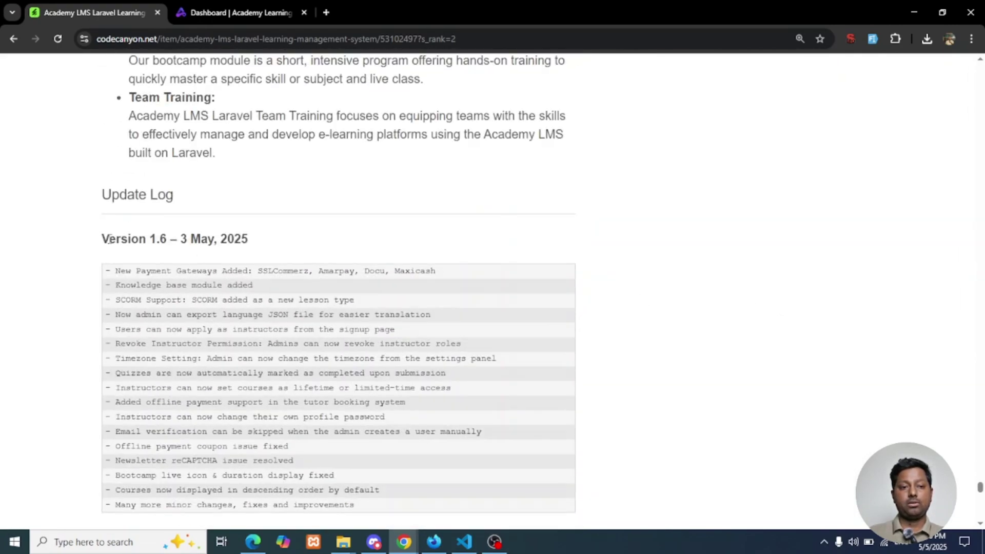
left_click_drag(116, 236, 211, 239)
left_click(266, 244)
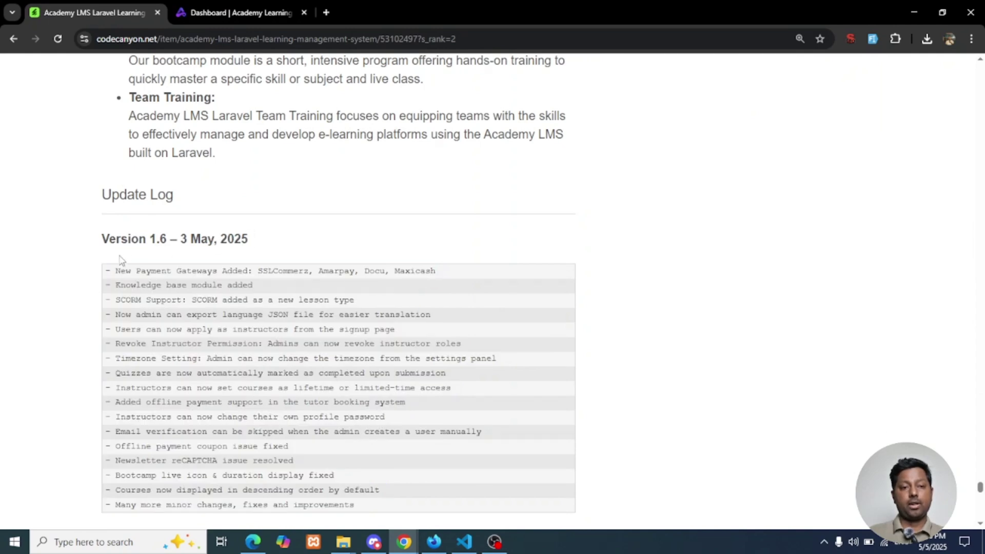
scroll(121, 260, "down", 1)
left_click_drag(106, 216, 386, 445)
left_click(708, 295)
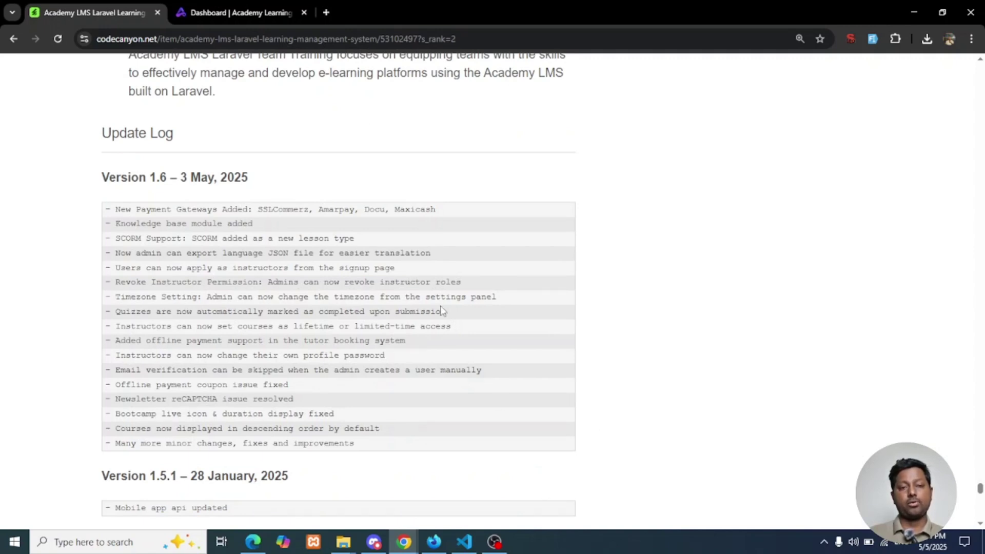
left_click_drag(116, 213, 475, 204)
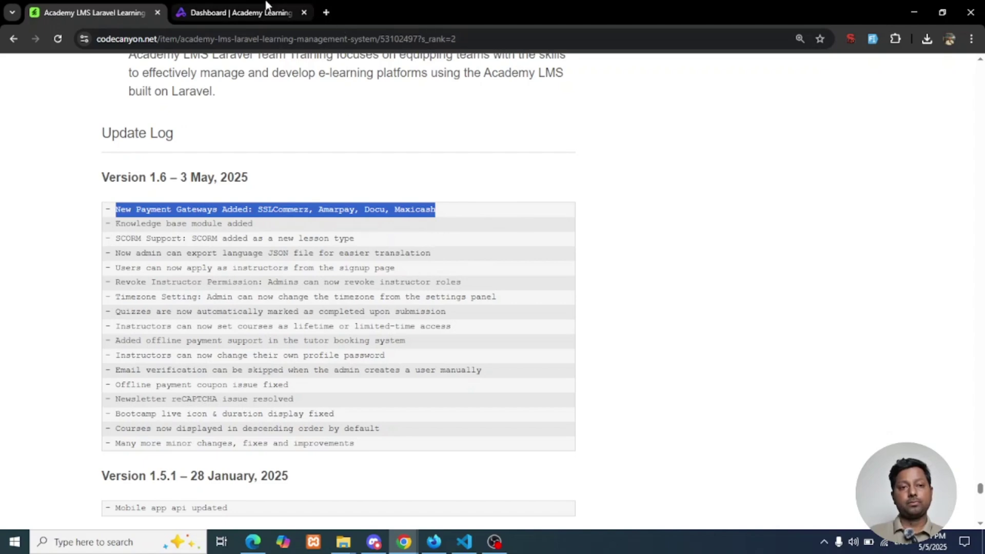
Open System Settings > Payment Settings in the Academy LMS admin panel
left_click(234, 13)
scroll(103, 385, "down", 2)
left_click(116, 465)
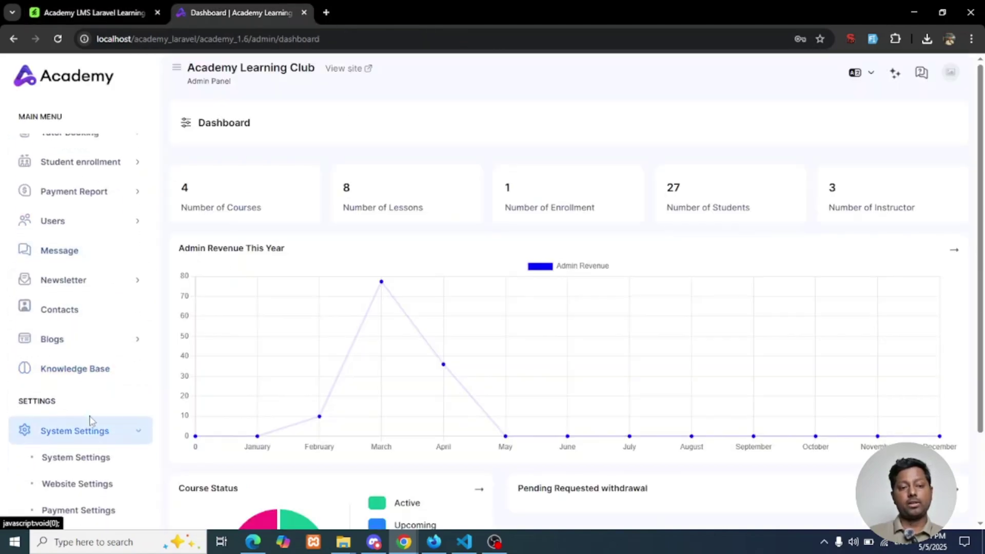
scroll(85, 384, "down", 5)
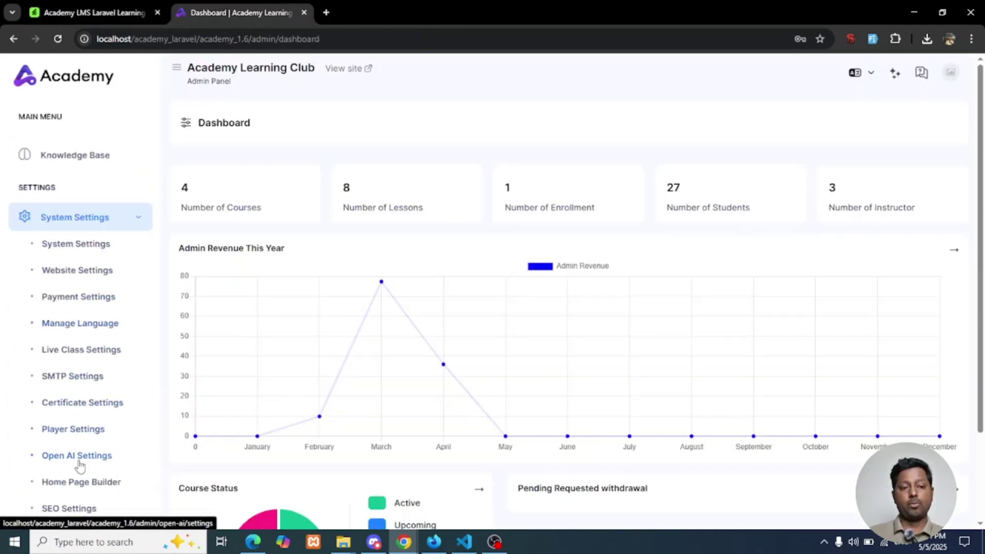
scroll(81, 462, "down", 1)
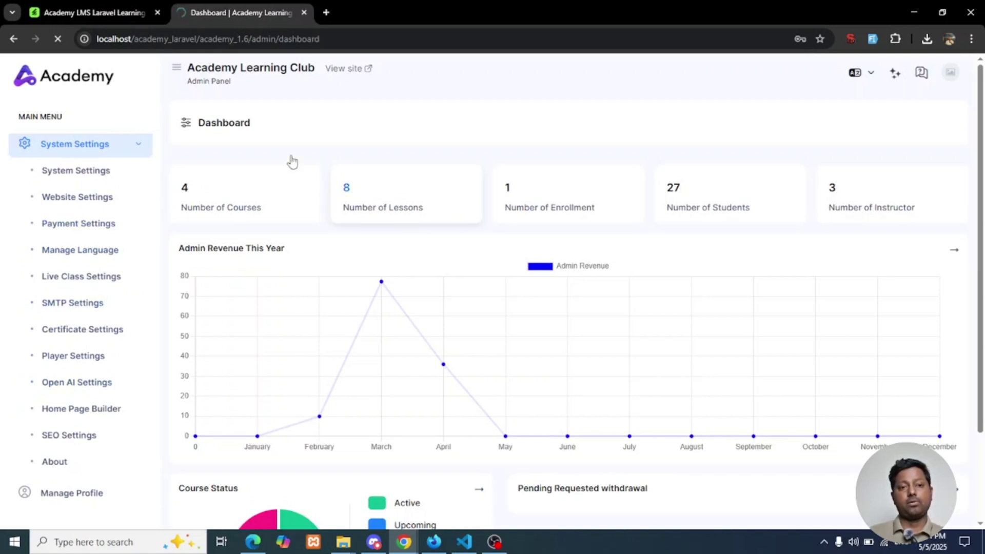
left_click(143, 284)
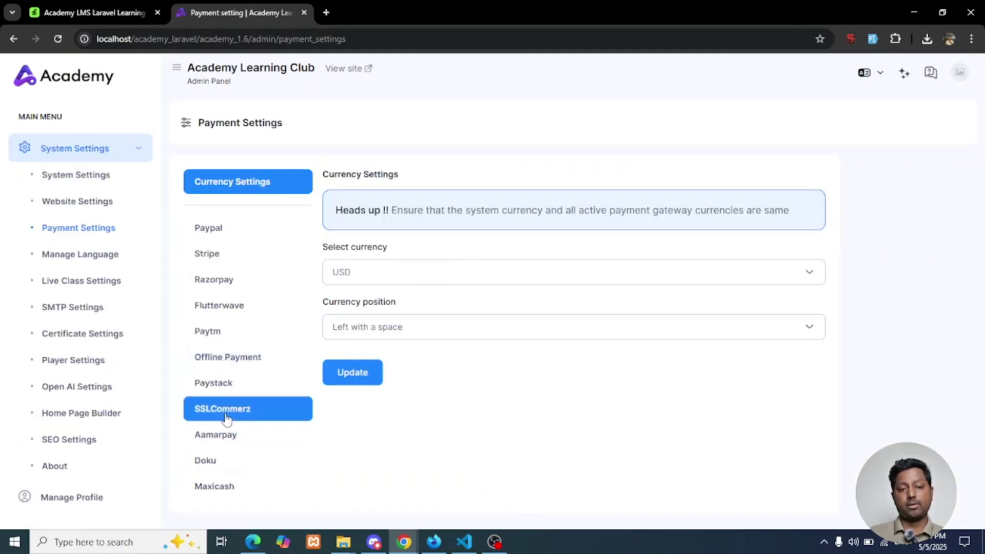
Review the SSLCommerz, Aamarpay, Doku and Maxicash gateway settings, then return to the Dashboard
left_click(207, 410)
left_click(215, 440)
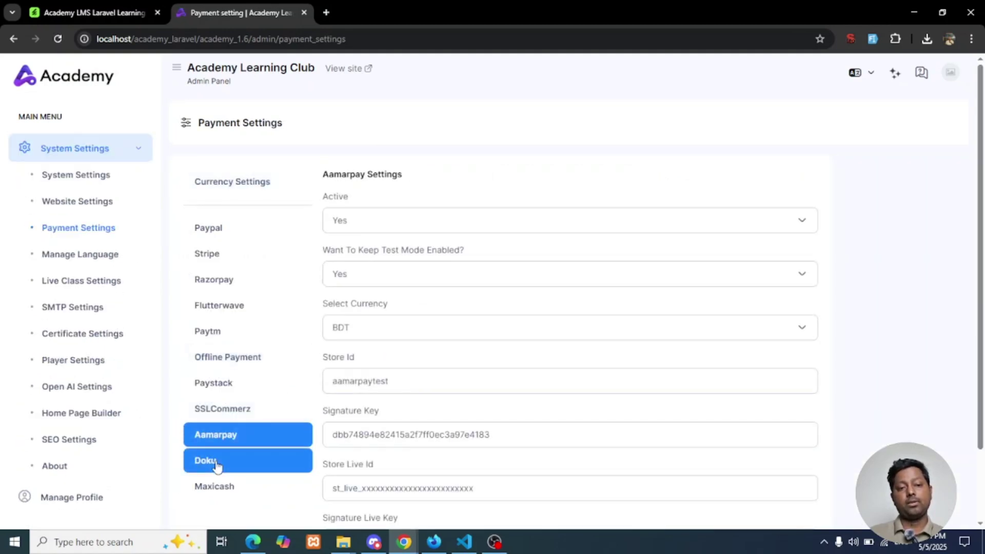
left_click(215, 465)
scroll(220, 451, "down", 1)
left_click(220, 453)
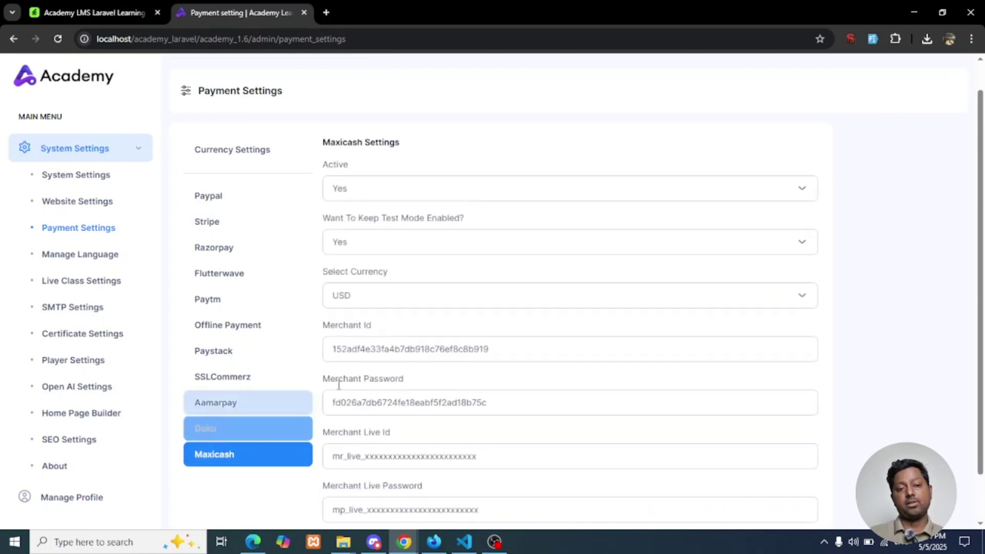
scroll(293, 327, "up", 1)
left_click(228, 409)
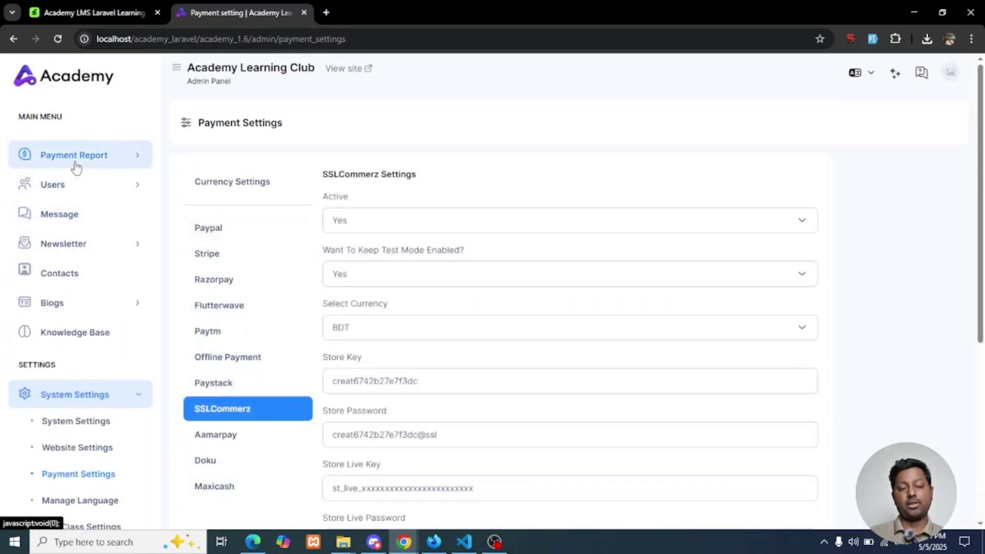
scroll(73, 164, "up", 3)
left_click(63, 147)
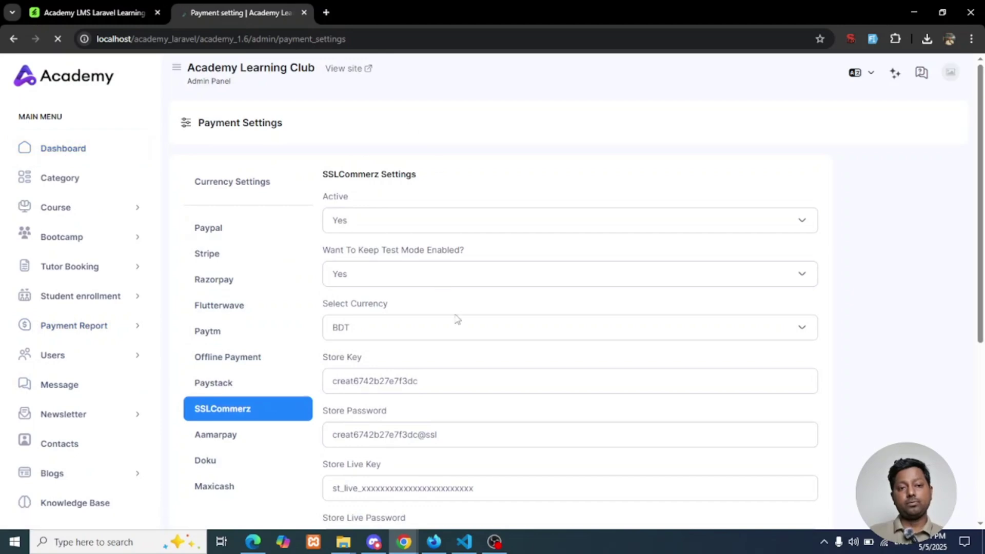
Highlight the 'Knowledge base module added' line in the VS Code changelog, then return to the browser
left_click(464, 542)
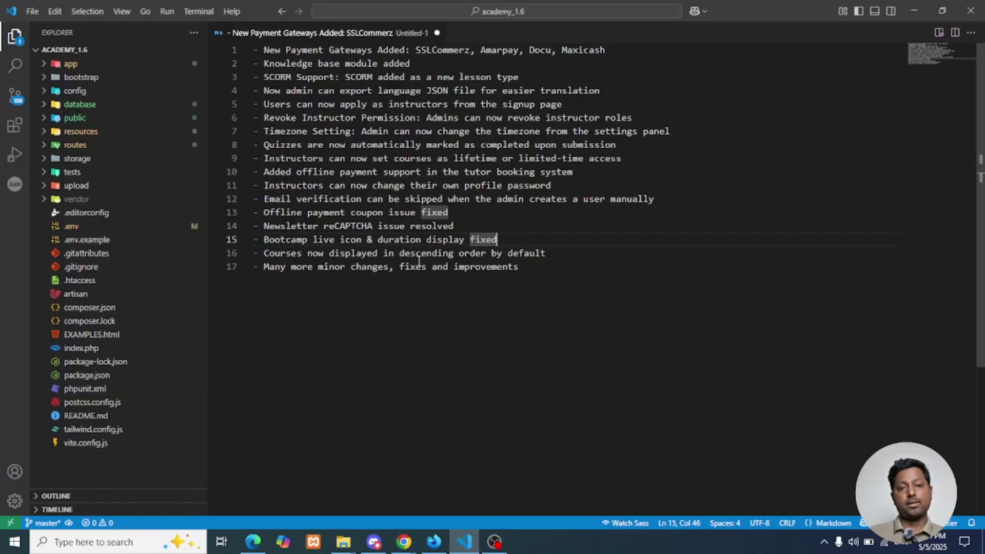
left_click_drag(411, 63, 268, 63)
mouse_move(404, 542)
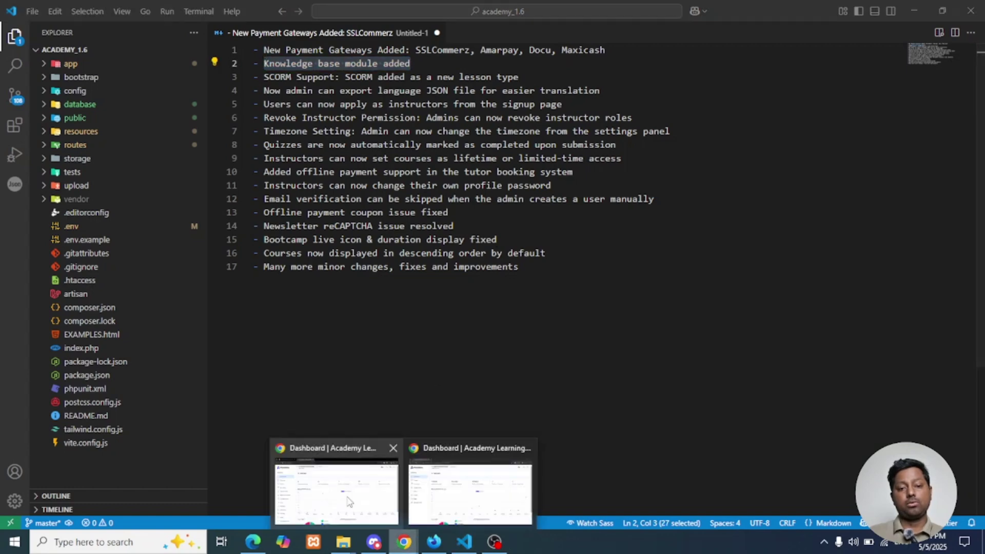
left_click(331, 492)
Create the Knowledge Base topic 'Eligendi totam adipi' with Fake Filler dummy text and save it
scroll(110, 333, "down", 2)
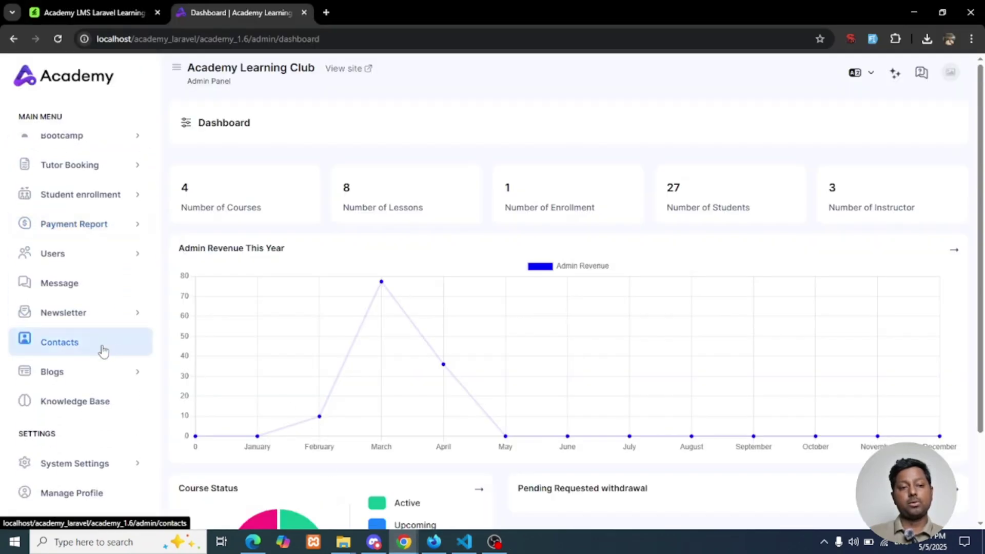
left_click(77, 401)
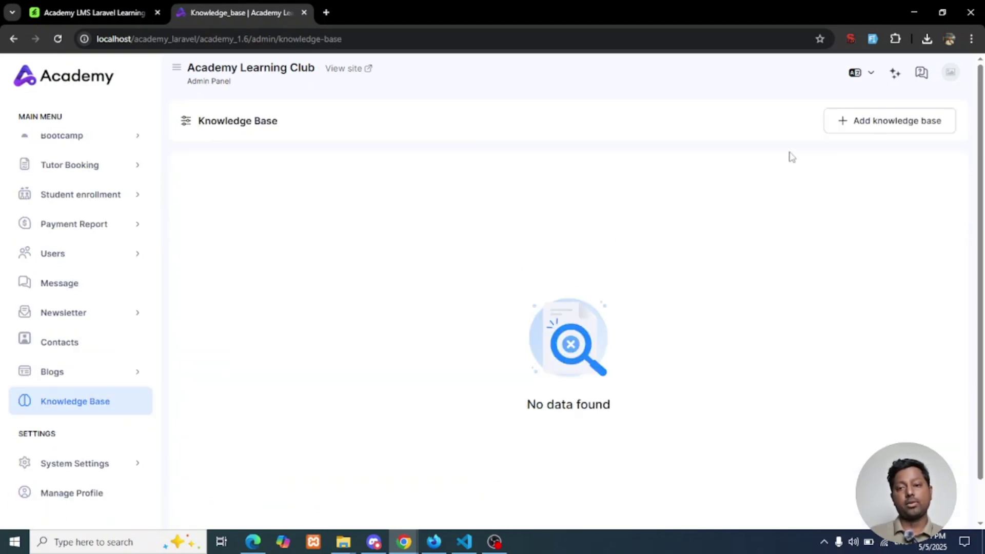
left_click(888, 122)
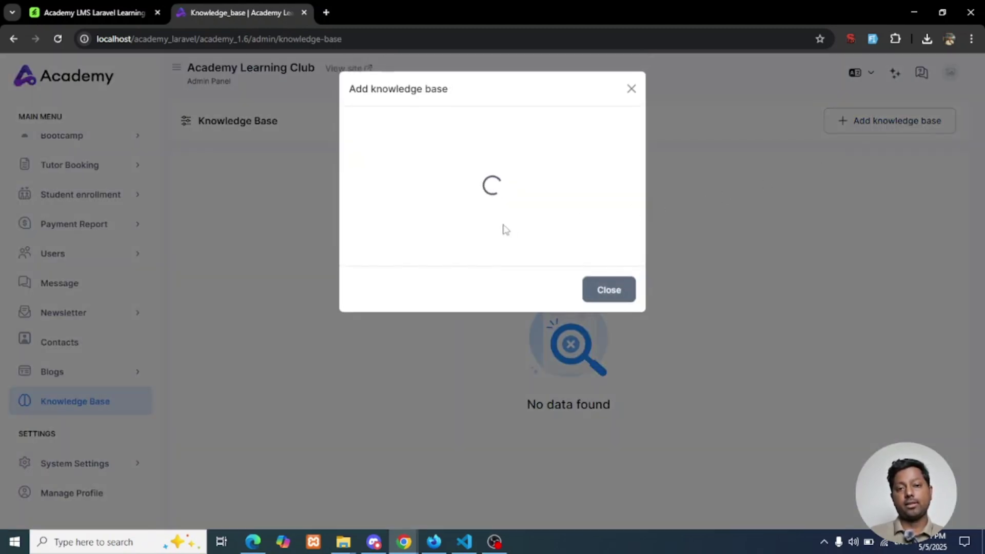
left_click(510, 139)
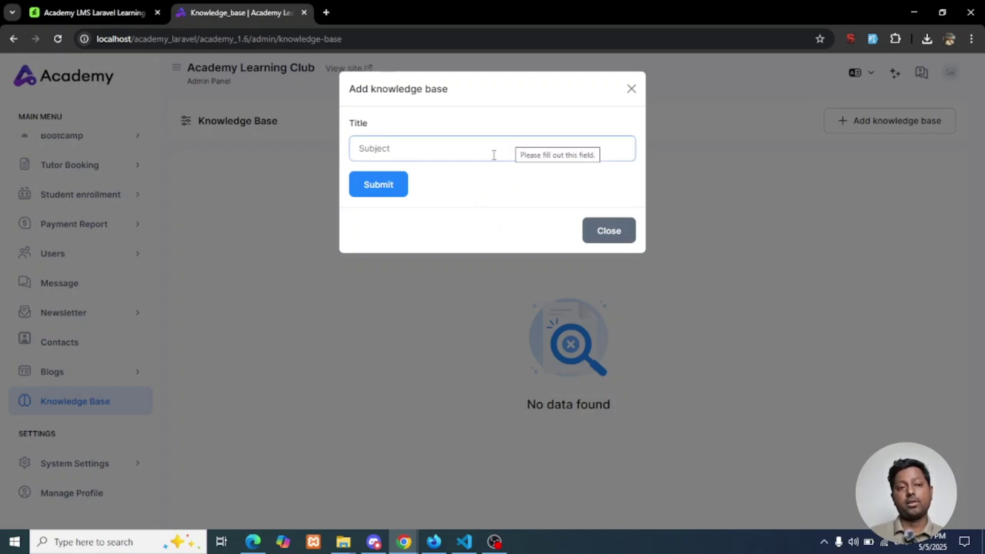
left_click(897, 38)
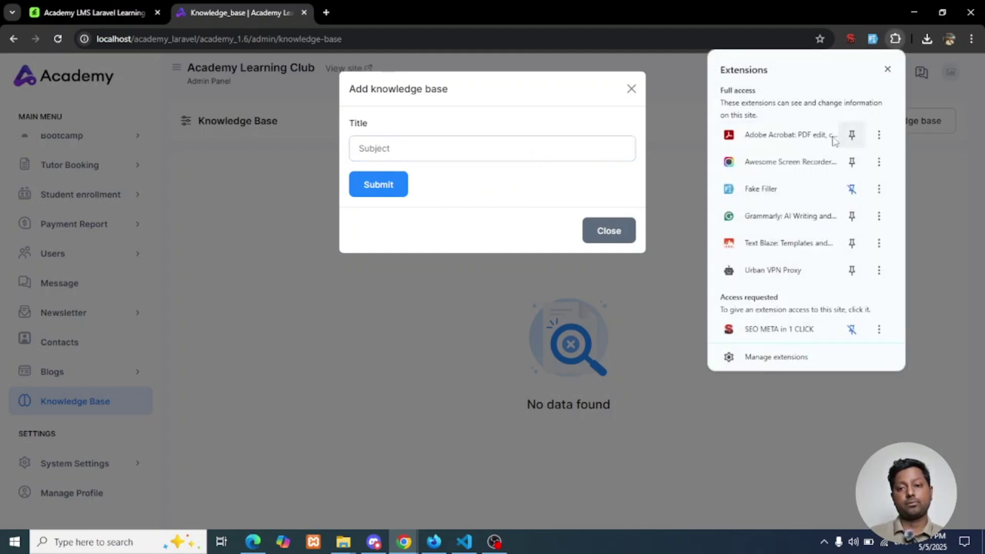
left_click(873, 38)
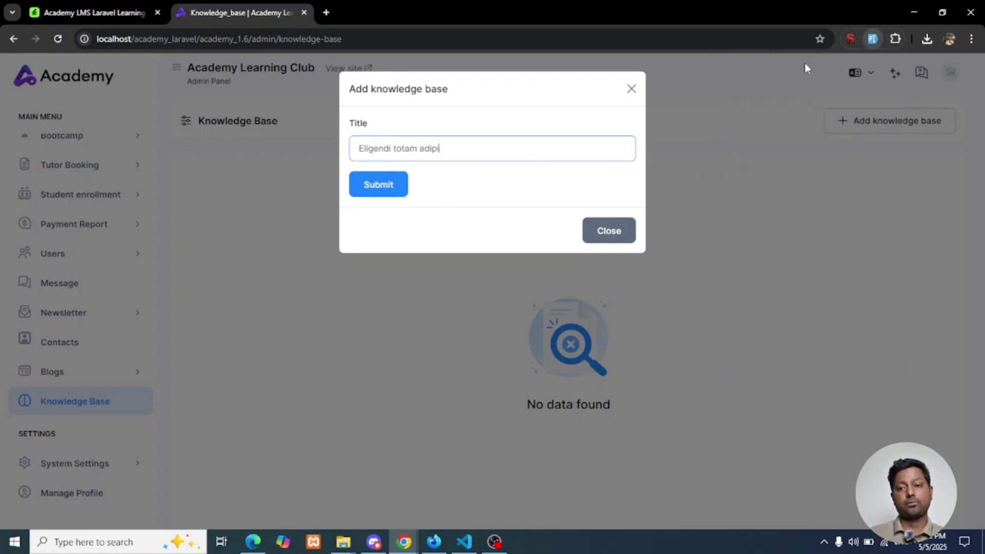
left_click(379, 192)
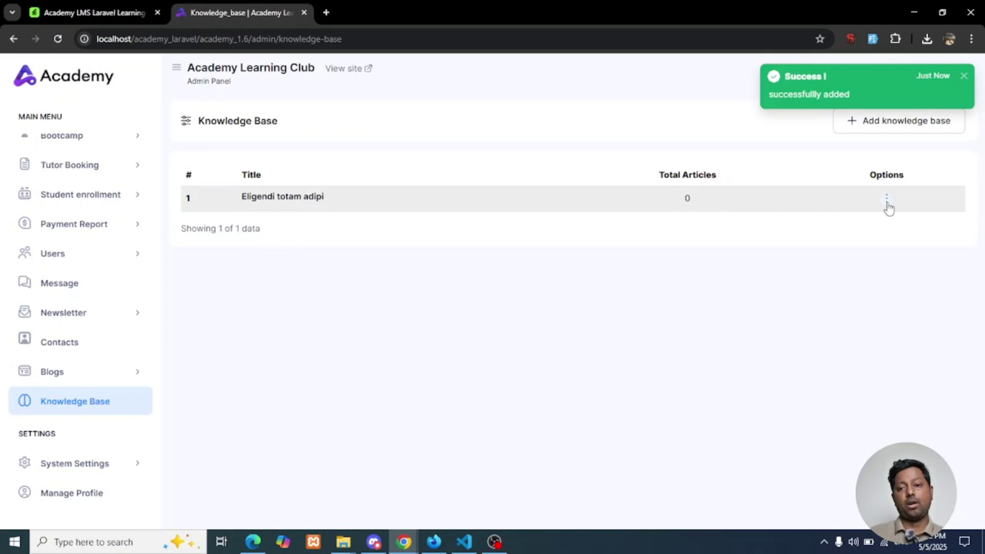
left_click(887, 206)
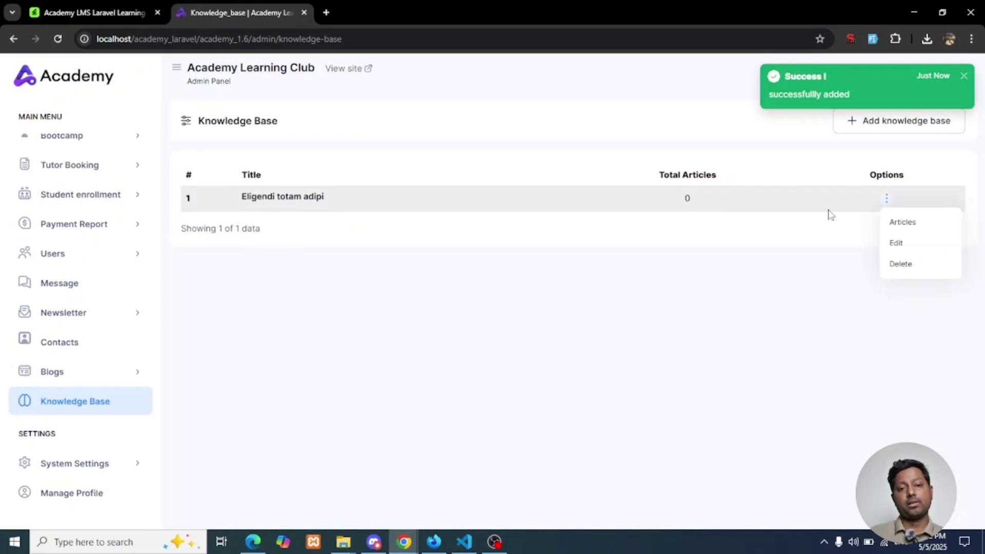
Add the article 'Tenetur aute labore' with a dummy description, resubmitting after the first error
left_click(907, 231)
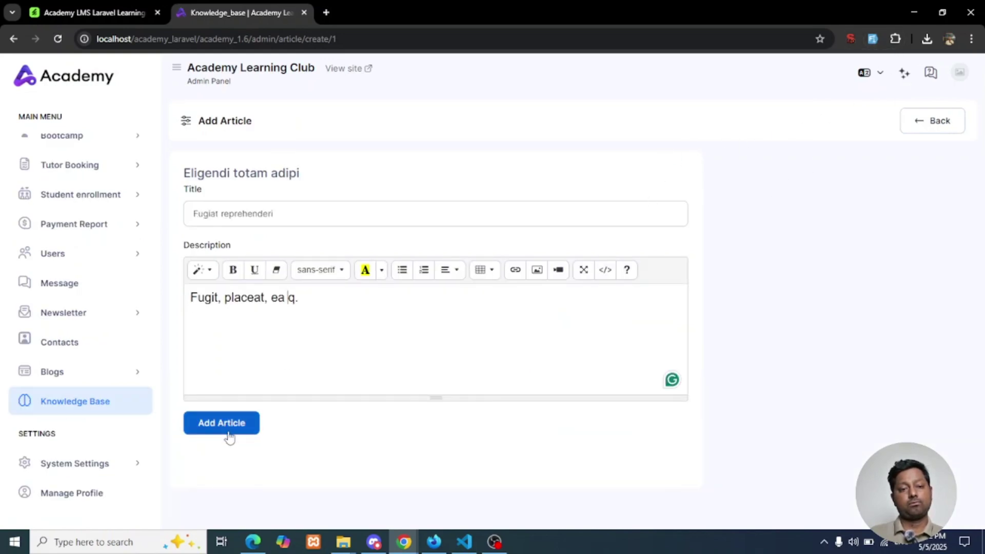
left_click(306, 213)
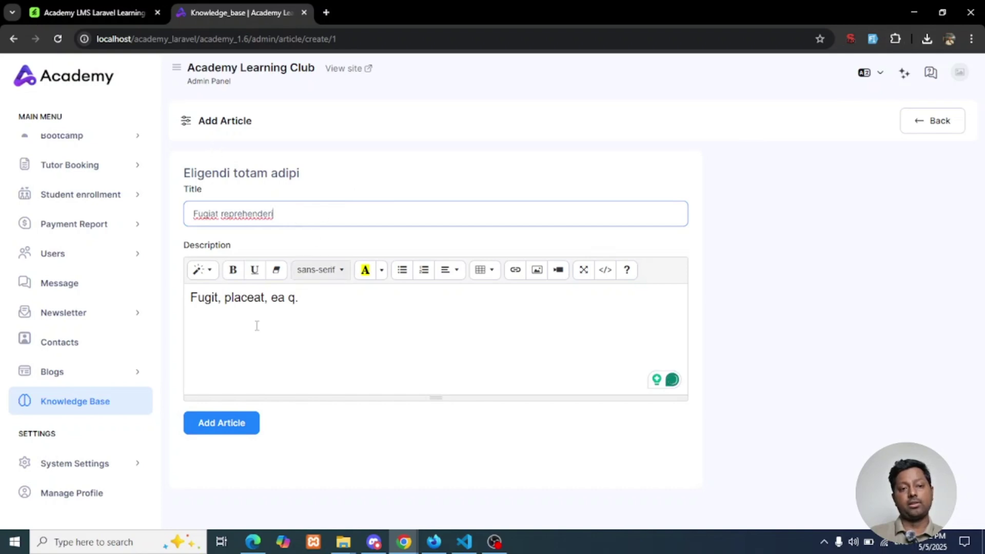
left_click(325, 323)
left_click(224, 430)
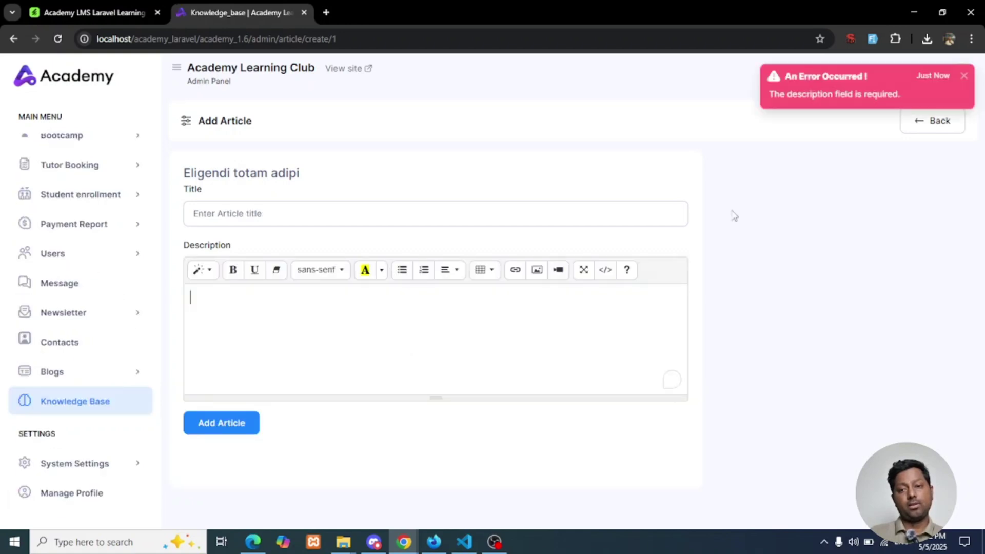
left_click(317, 210)
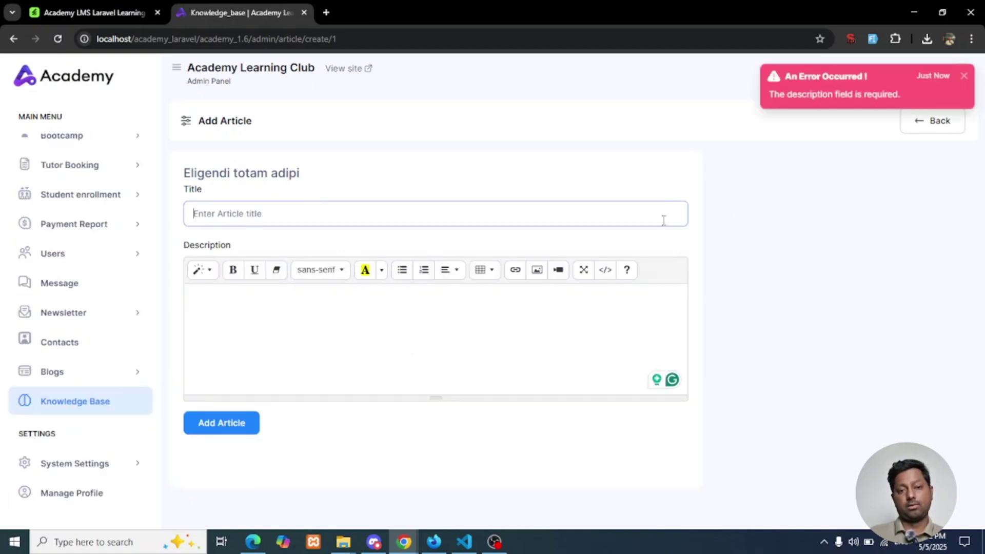
left_click(872, 40)
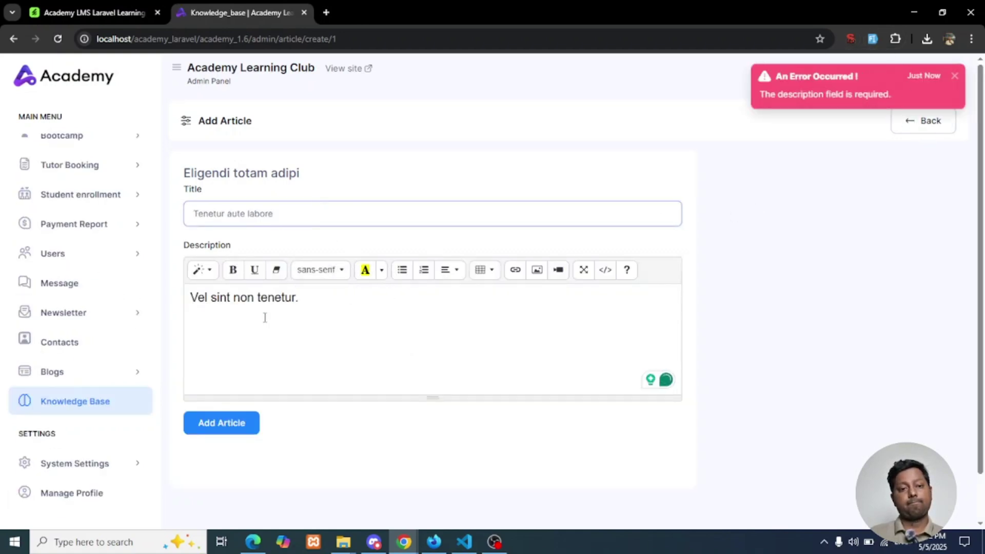
left_click(343, 302)
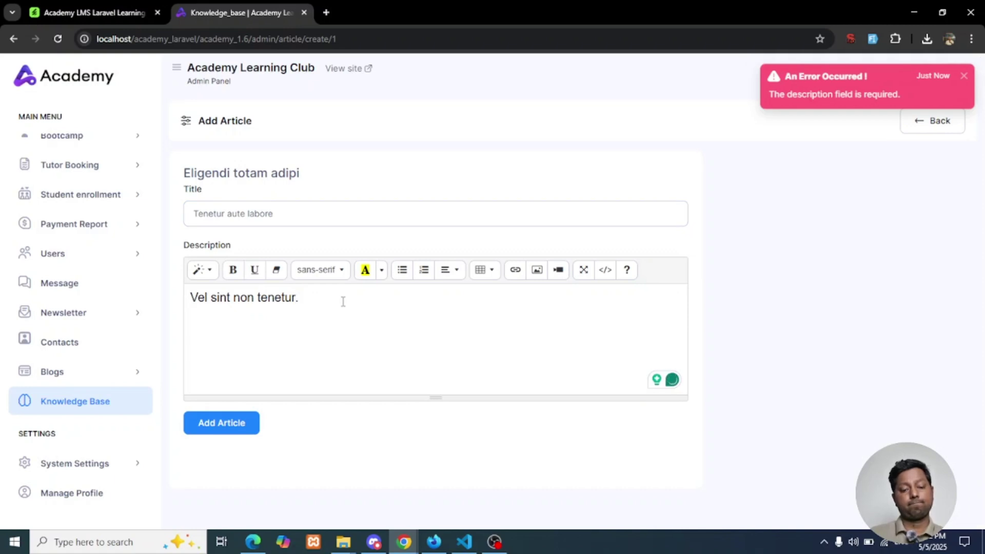
left_click(234, 421)
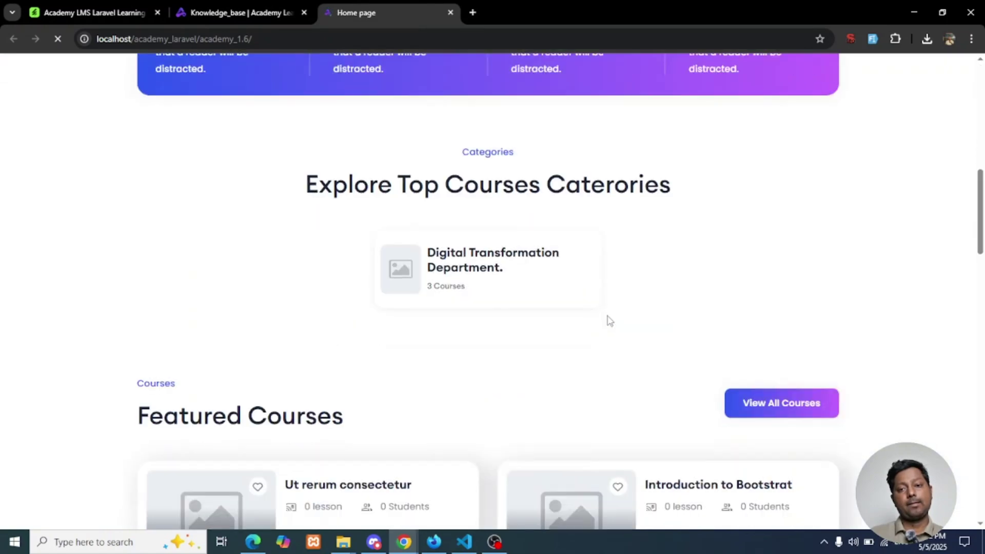
scroll(610, 320, "down", 15)
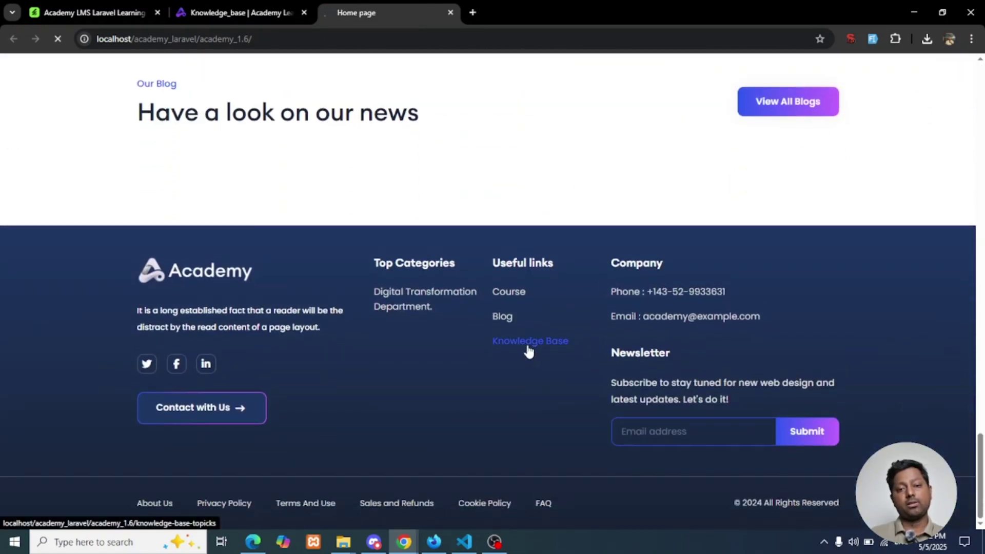
View the article 'Tenetur Aute Labore' on the public site's Knowledge Base page
left_click(529, 352)
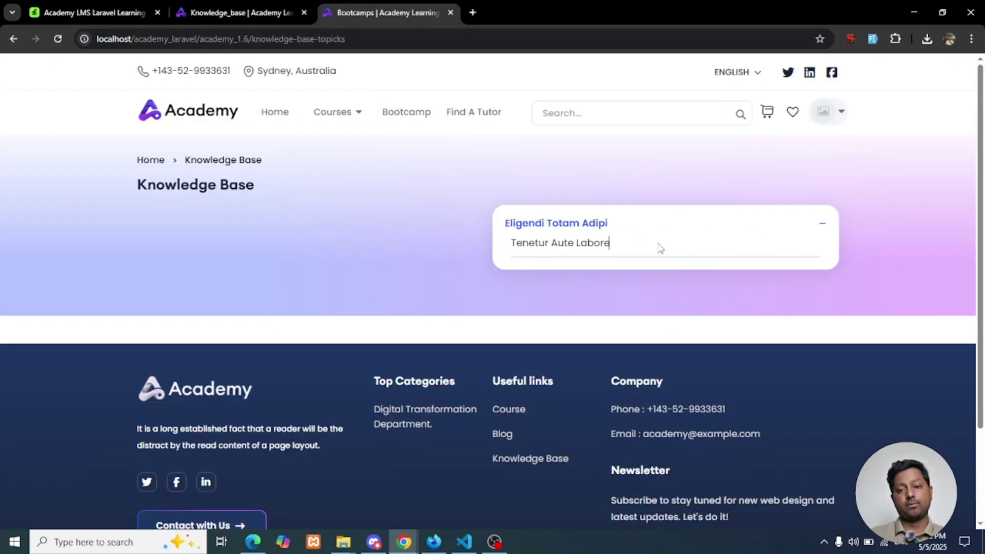
left_click(819, 228)
left_click(820, 226)
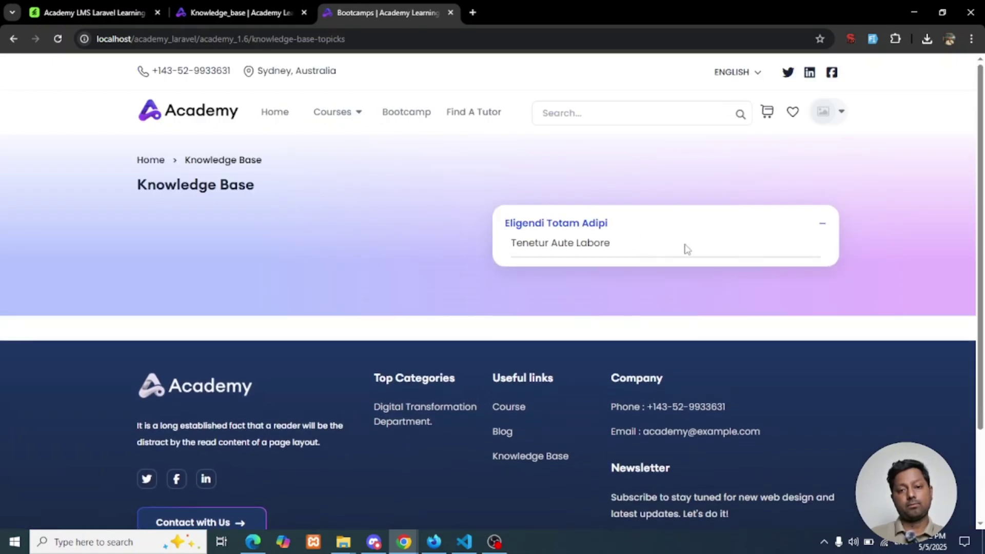
left_click(599, 245)
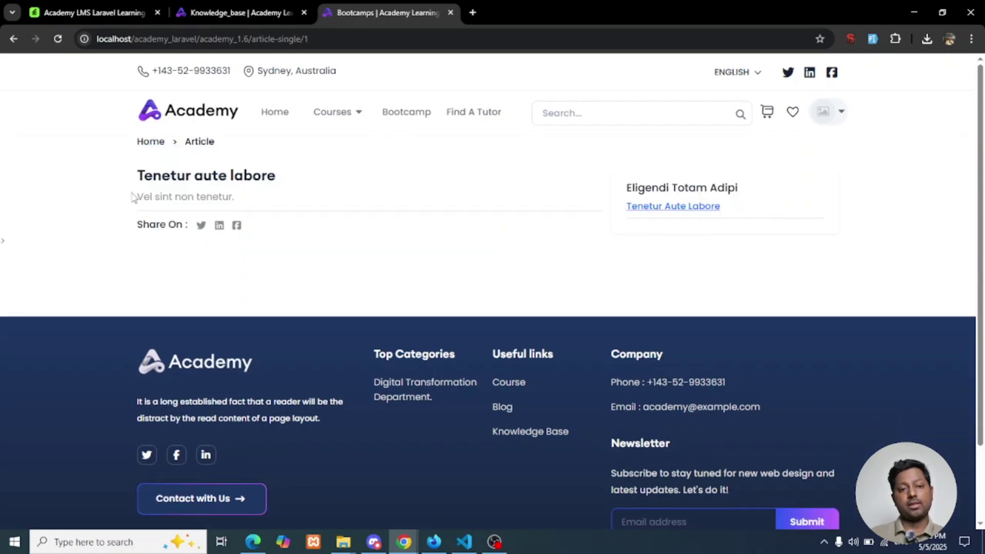
left_click_drag(132, 197, 263, 198)
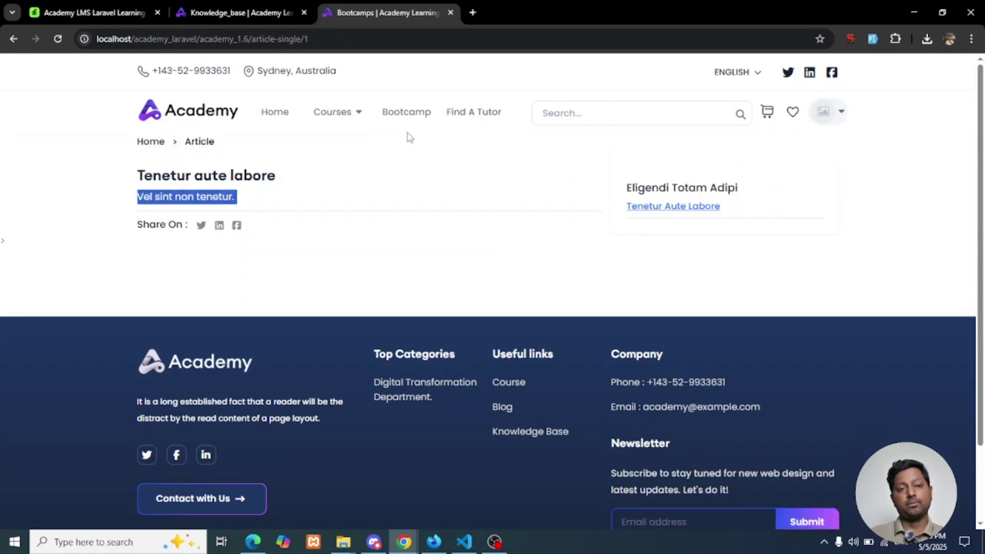
Highlight the SCORM Support line in the VS Code changelog
left_click(253, 8)
left_click(464, 541)
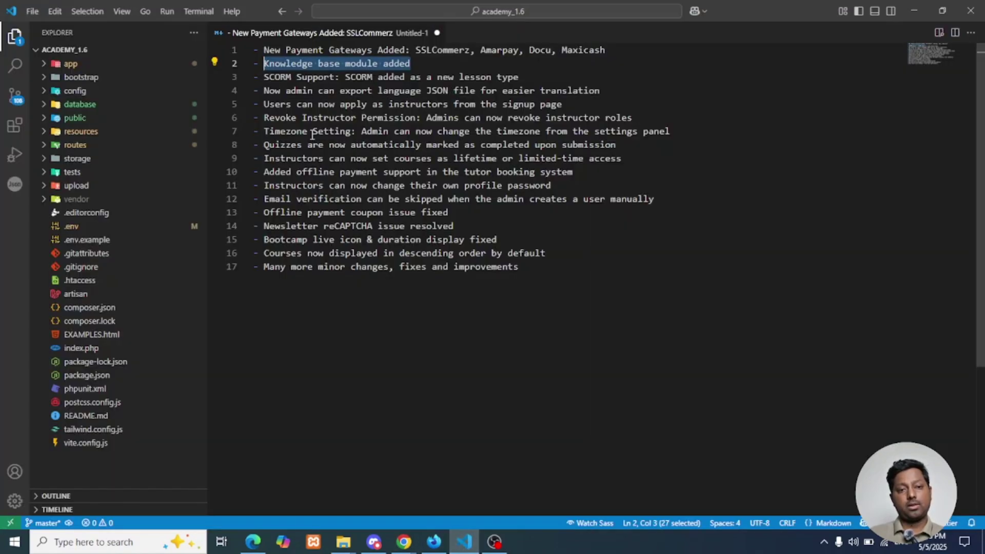
left_click_drag(264, 77, 524, 72)
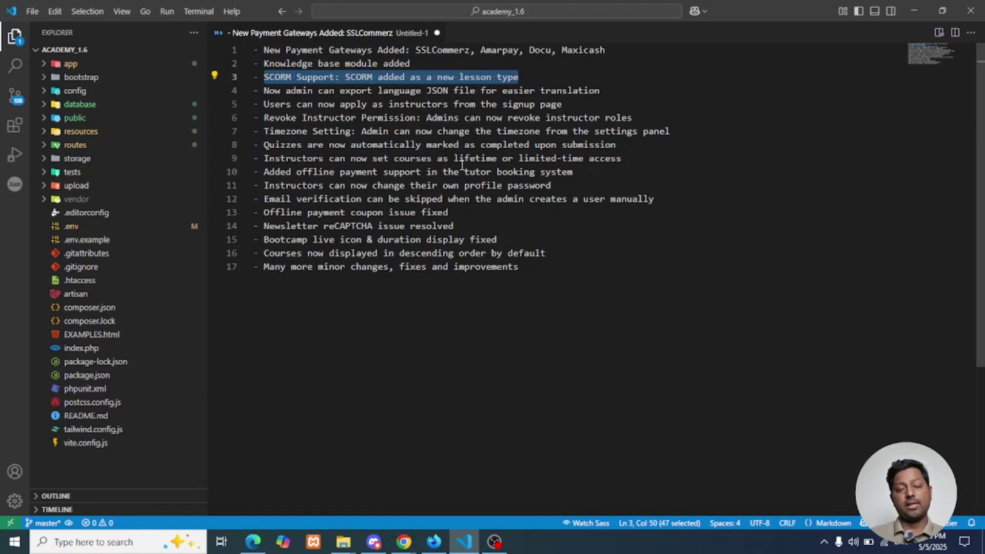
left_click(421, 198)
Open the curriculum of 'module1-Introduction to digital transformation department' via Course > Manage Courses
mouse_move(404, 542)
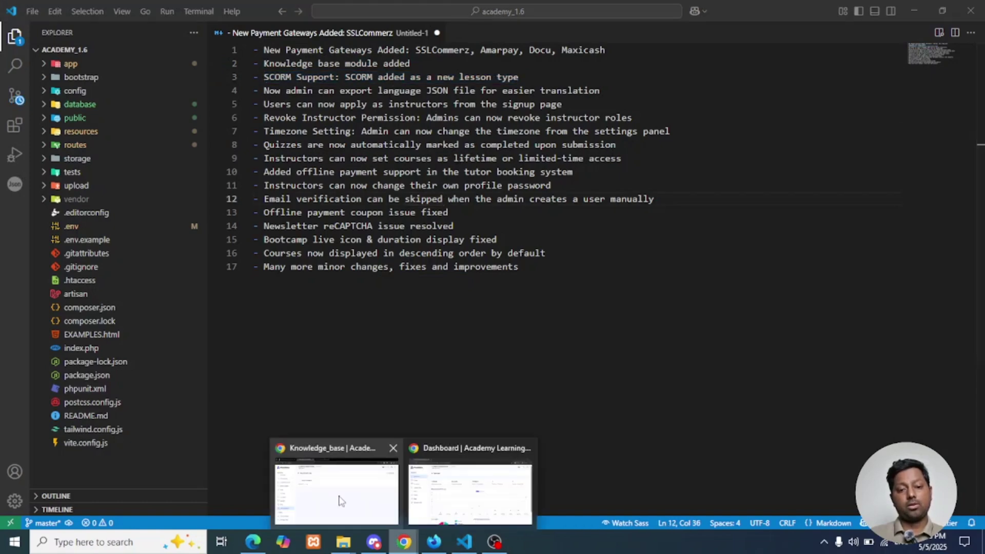
left_click(361, 452)
scroll(77, 244, "up", 2)
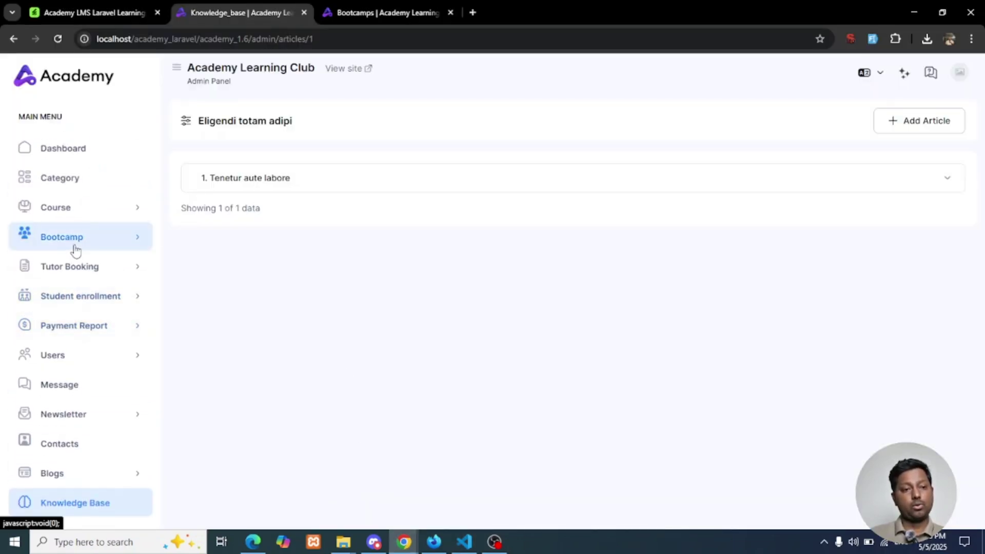
left_click(82, 214)
left_click(85, 240)
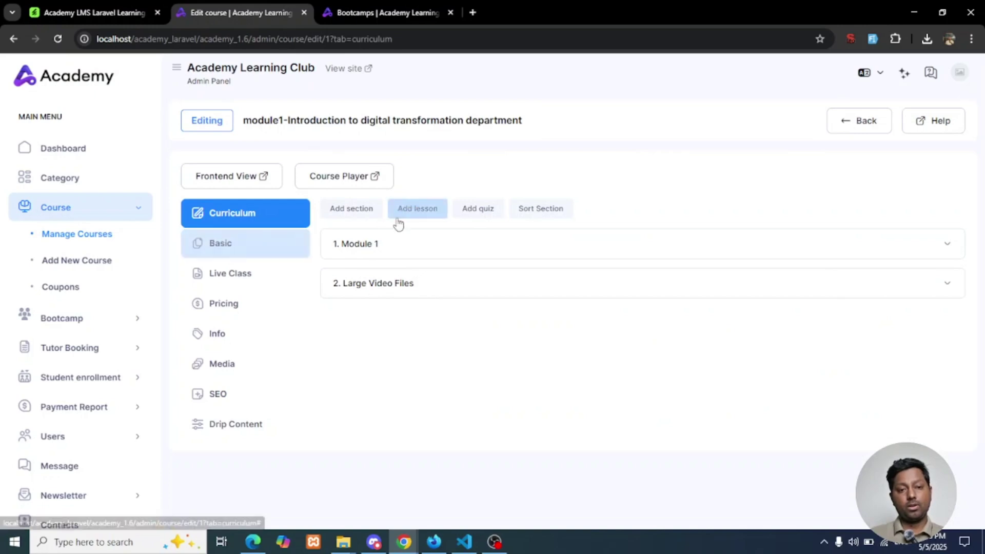
left_click(361, 211)
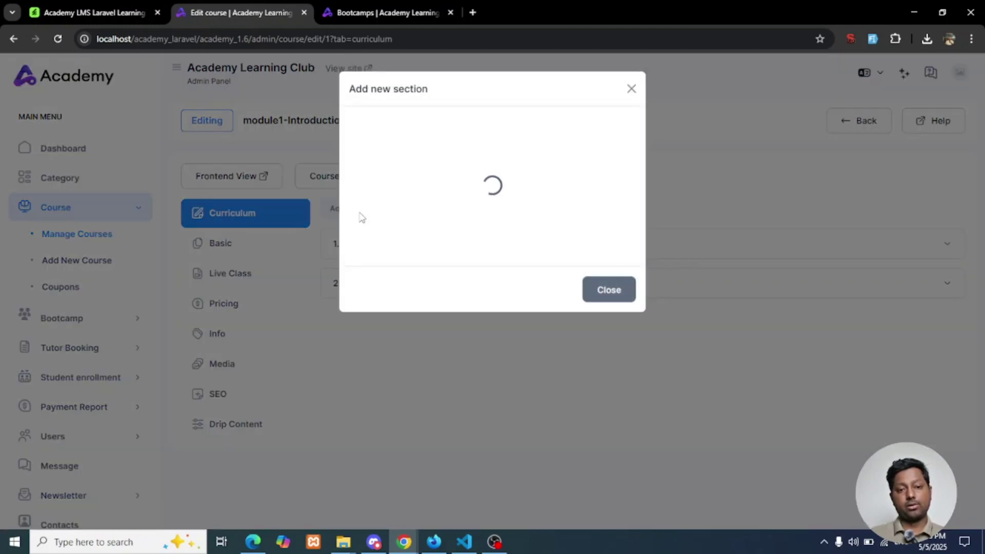
left_click(611, 235)
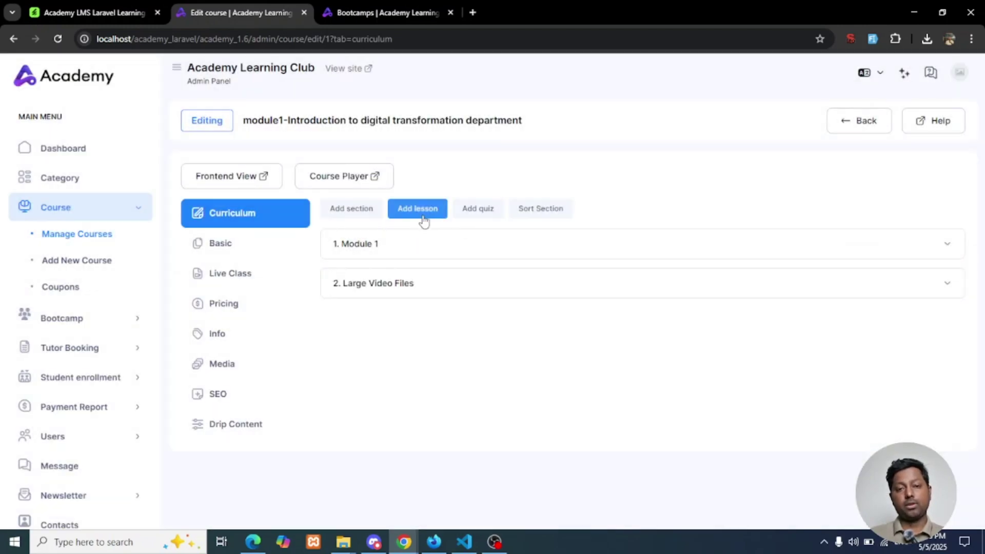
Start a Scorm Content lesson and autofill it with title 'Voluptatibus ut repr' in Module 1
left_click(424, 218)
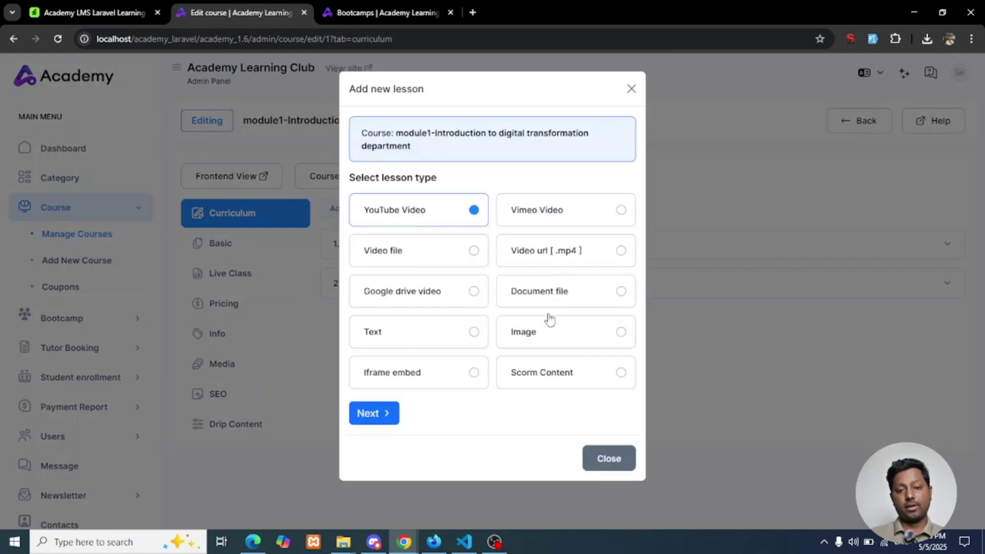
left_click(559, 382)
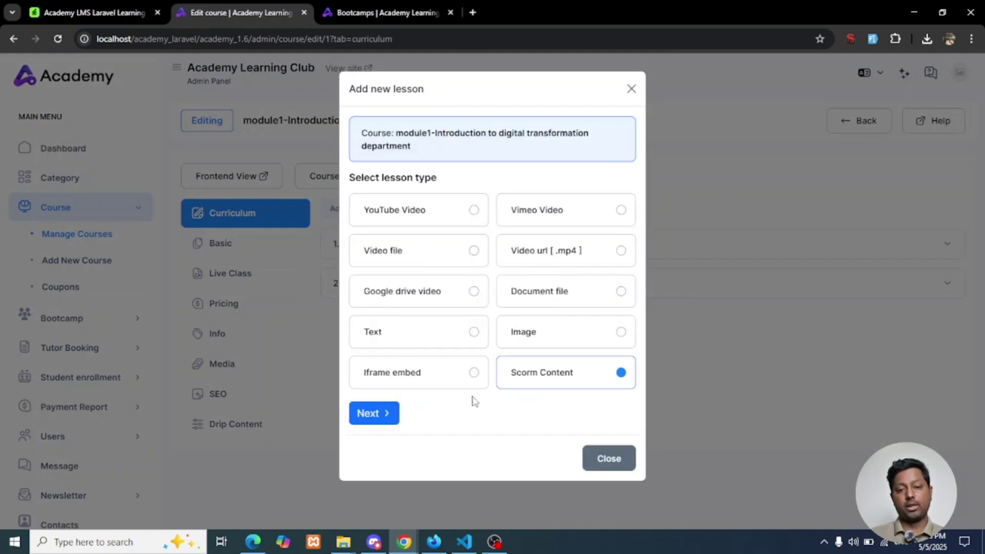
left_click(385, 418)
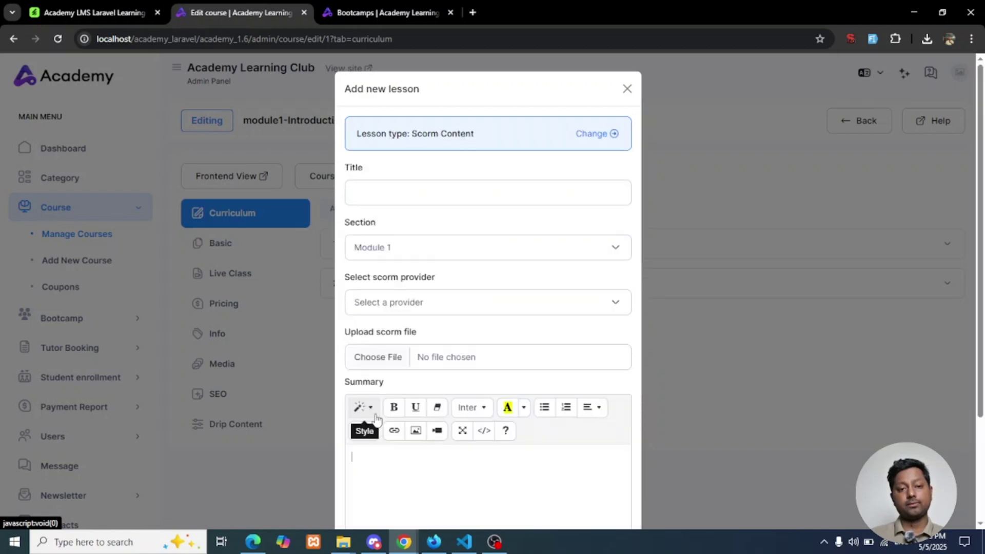
left_click(424, 192)
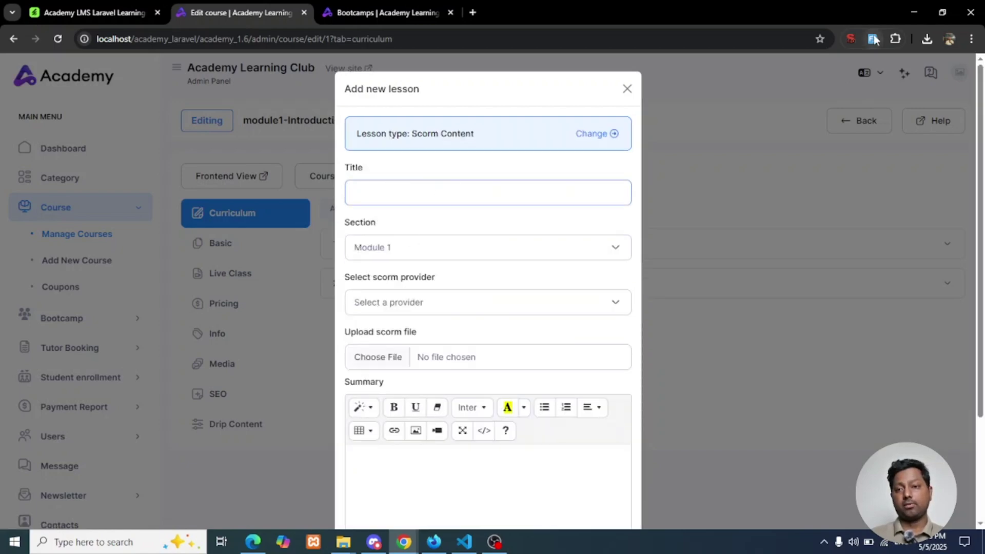
left_click(874, 39)
scroll(457, 287, "down", 3)
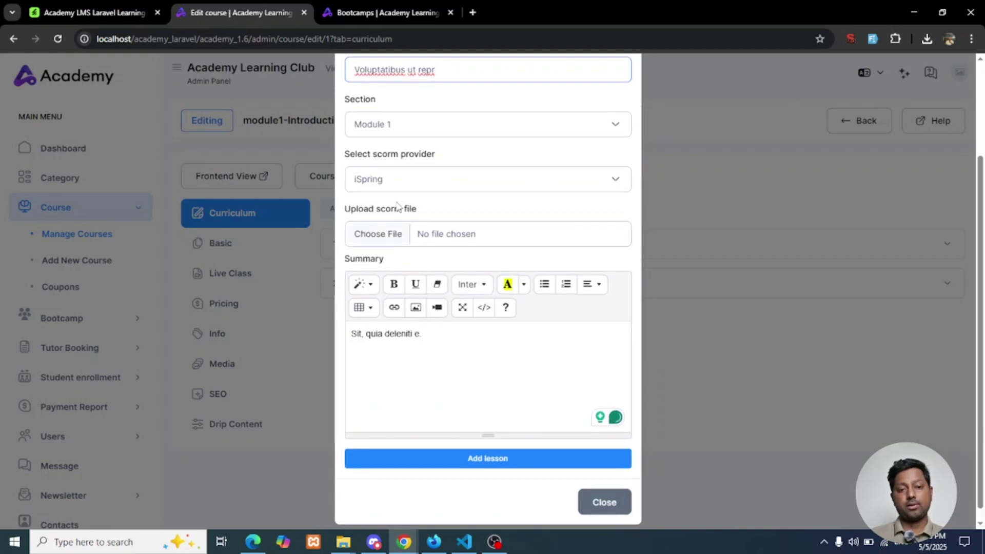
Set the SCORM provider to iSpring, after briefly trying Adobe Captivate
left_click(478, 179)
scroll(454, 195, "up", 1)
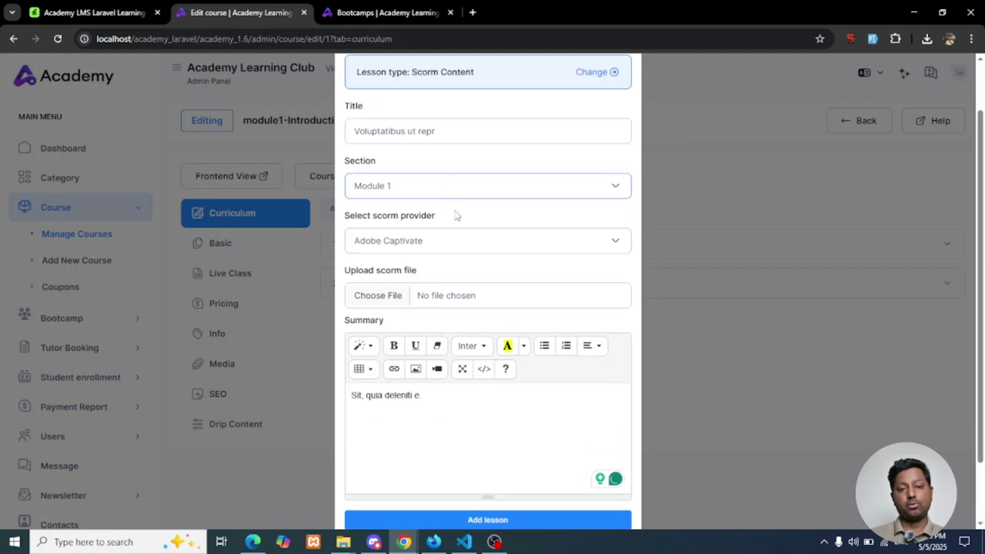
left_click(454, 245)
left_click(447, 246)
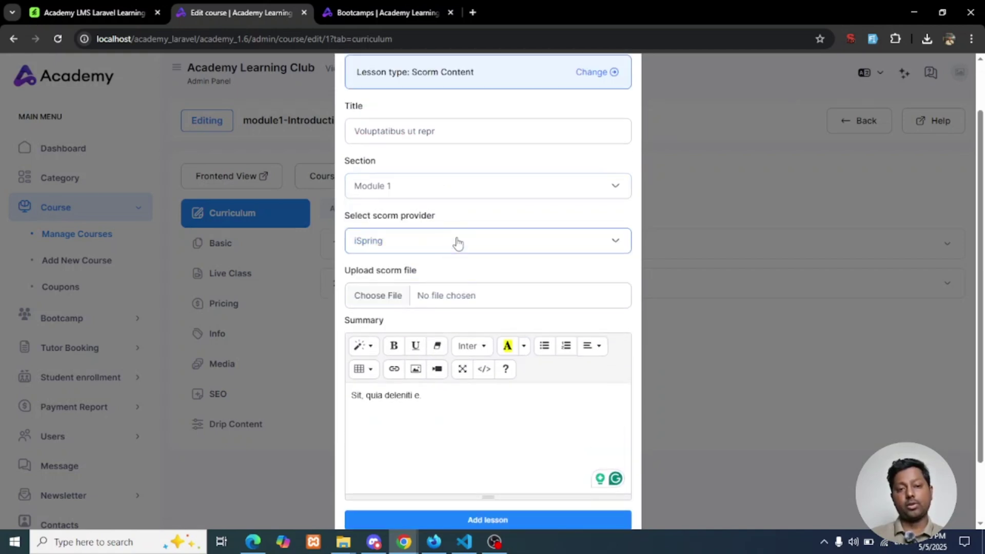
scroll(400, 240, "down", 1)
left_click(428, 186)
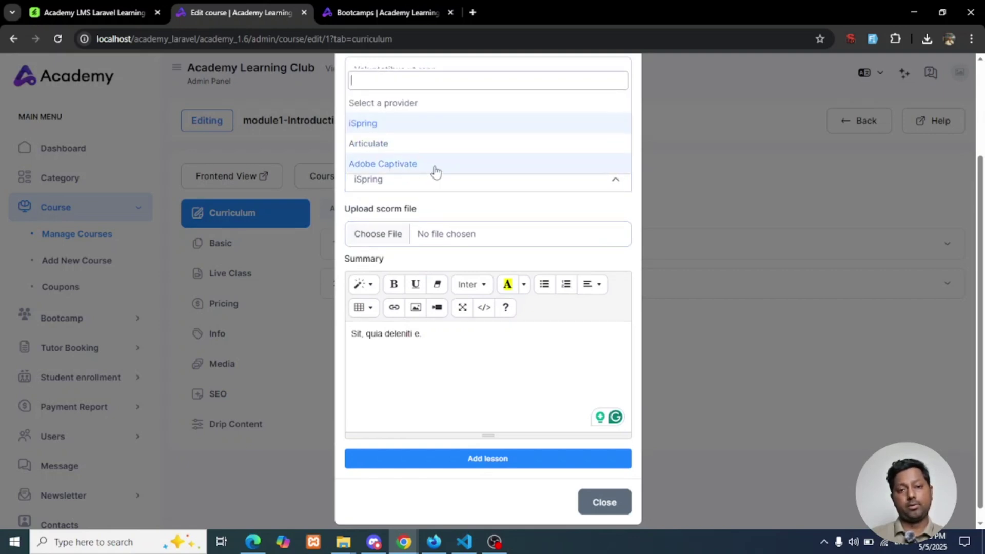
left_click(397, 124)
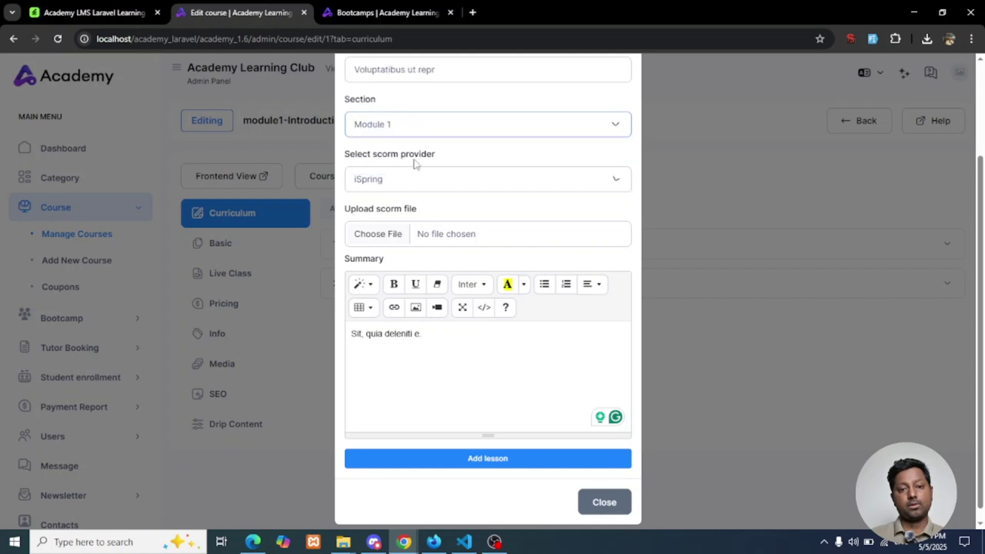
left_click(464, 231)
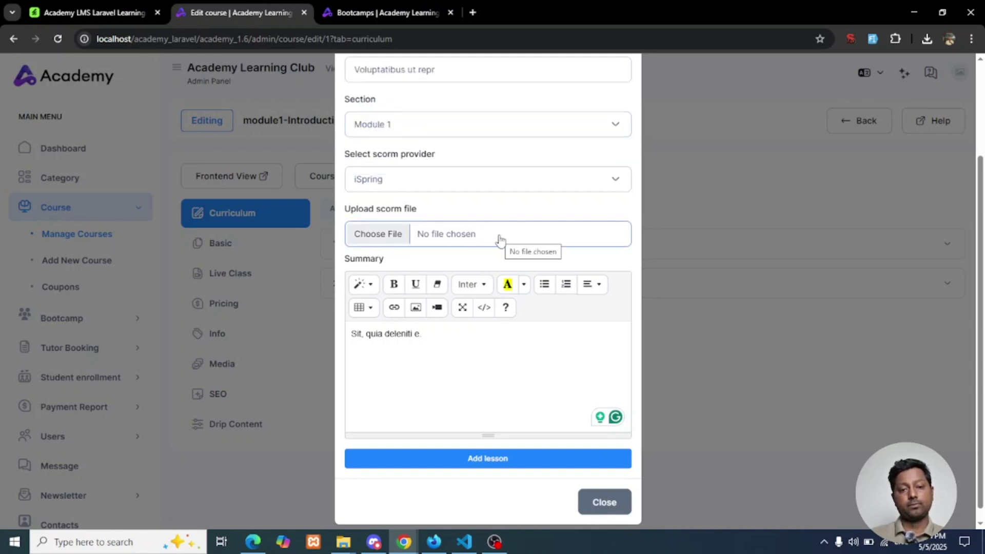
Attach ispring-scorm-content (1).zip from Downloads and save the SCORM lesson
left_click(531, 236)
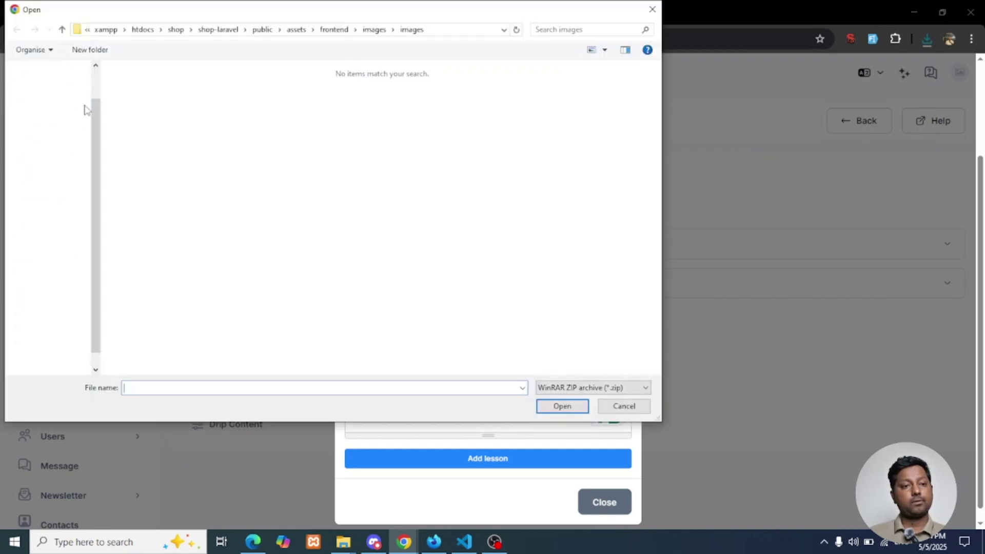
left_click(50, 107)
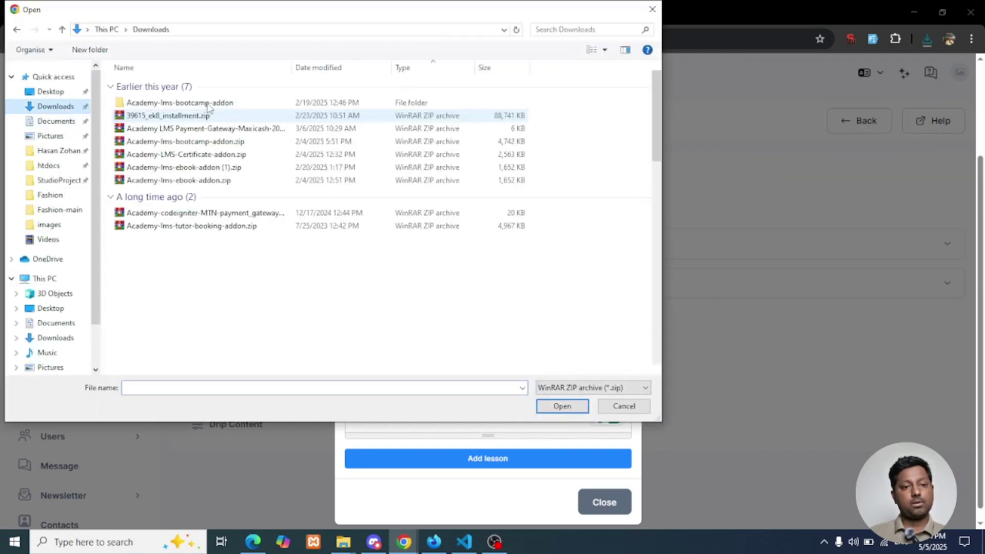
left_click(178, 117)
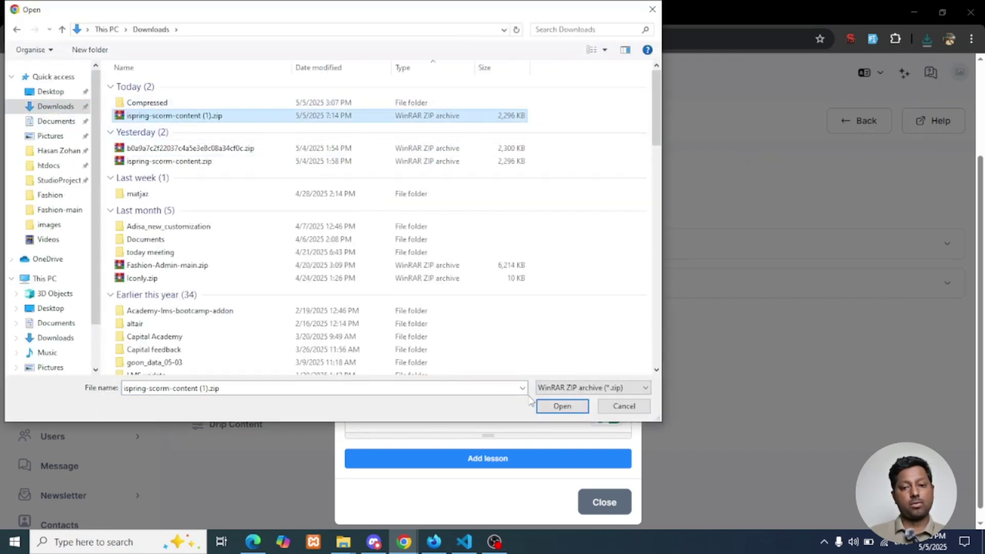
left_click(562, 406)
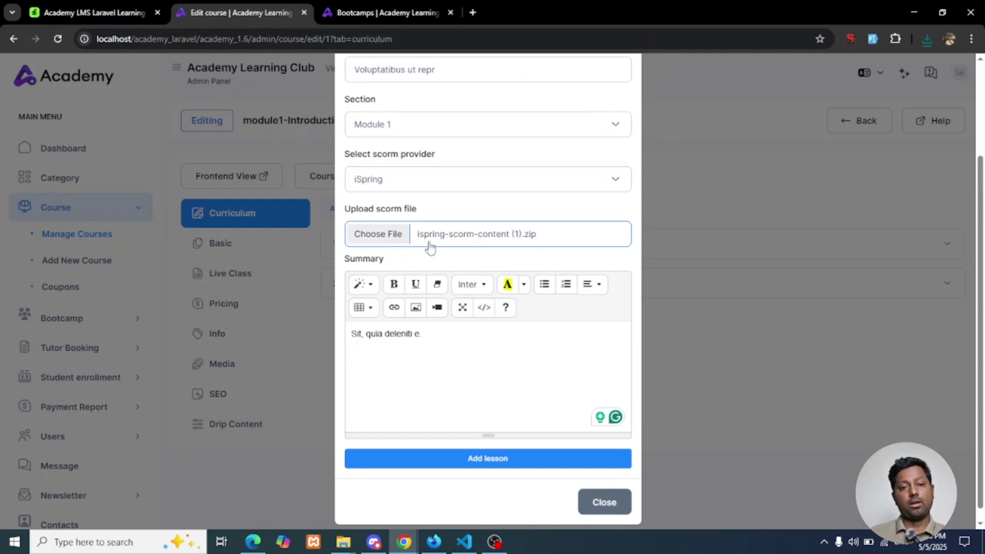
scroll(433, 380, "down", 1)
left_click(460, 336)
type("sd")
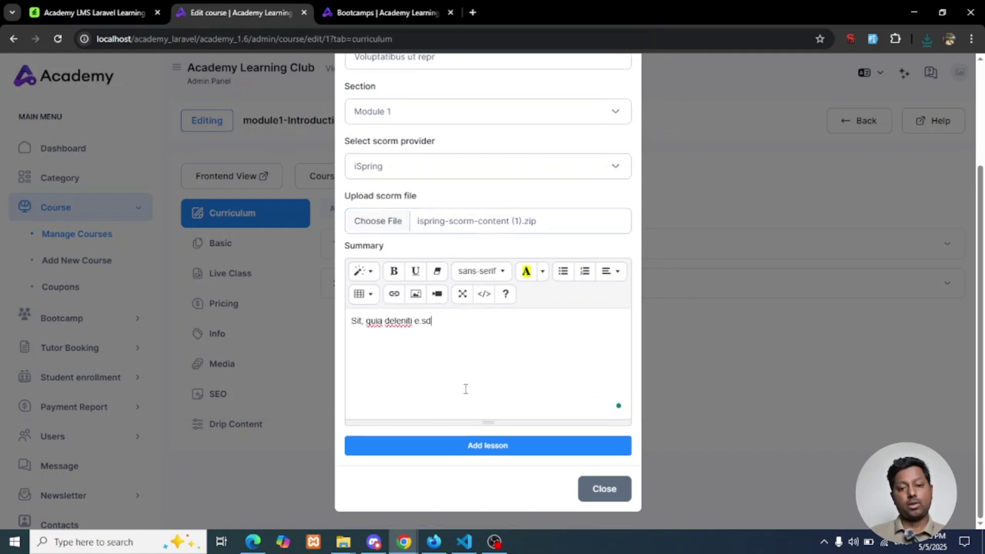
left_click(494, 451)
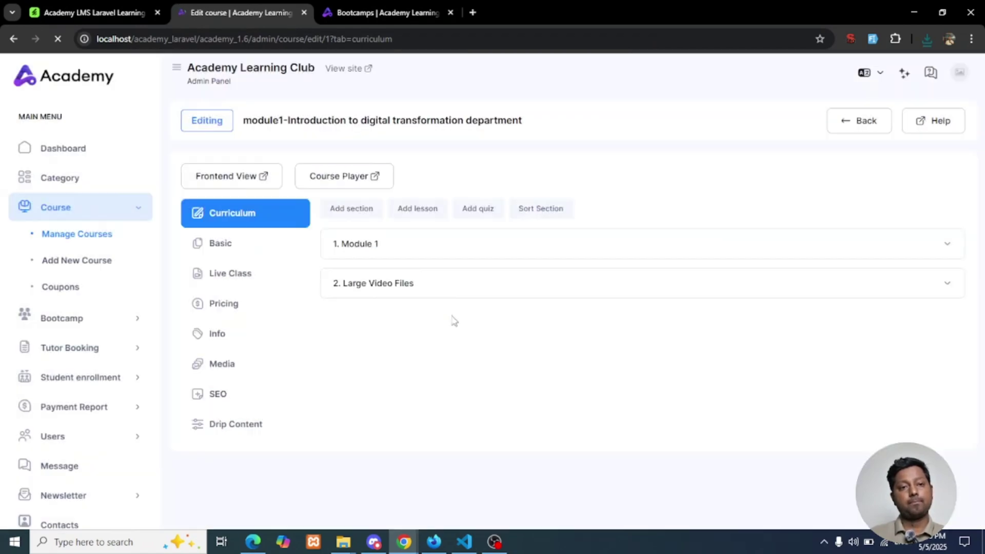
Confirm 'Voluptatibus ut repr' under Module 1, then highlight the changelog's language export line
left_click(948, 248)
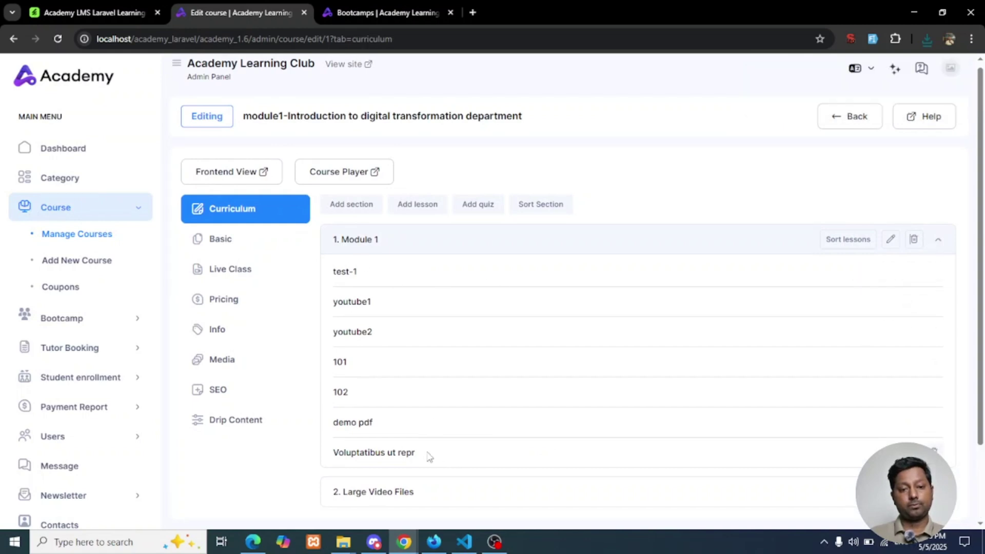
left_click_drag(429, 457, 331, 453)
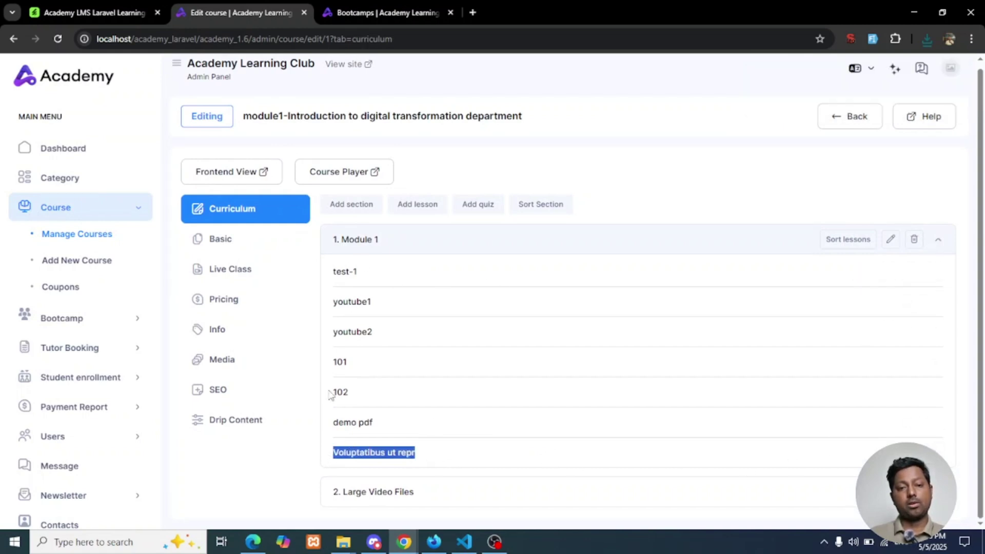
left_click(464, 541)
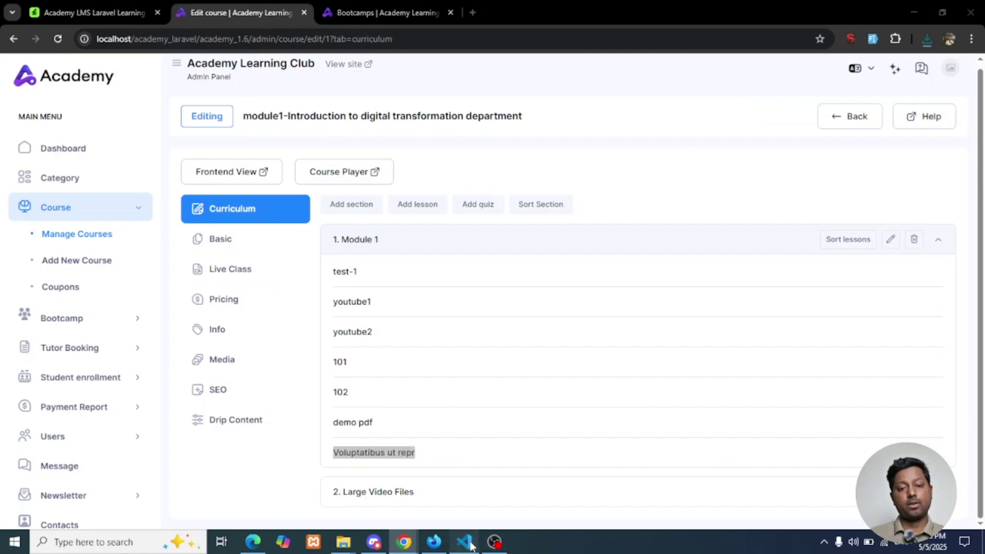
left_click_drag(264, 93, 370, 91)
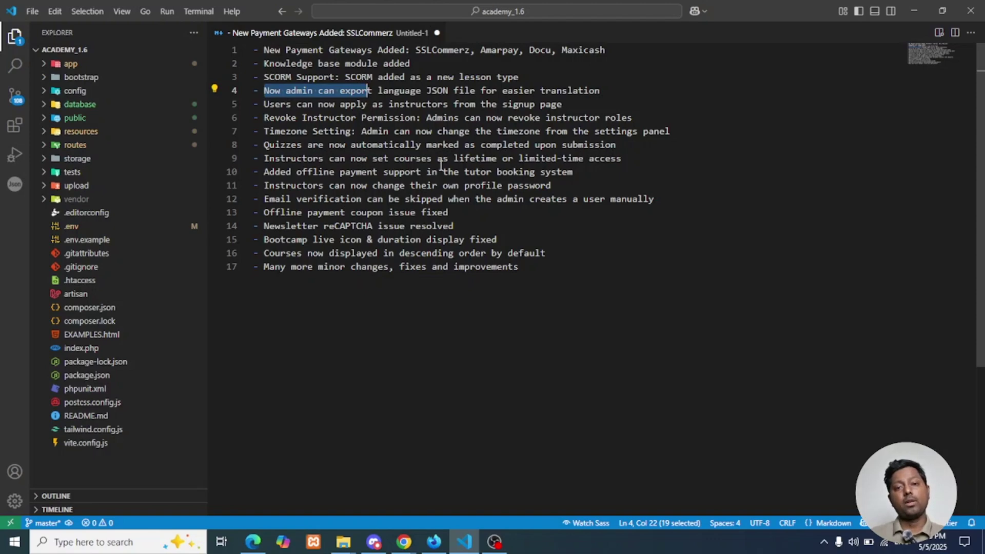
Point at the revoke instructor permission entry, then return to the course curriculum page
left_click(385, 113)
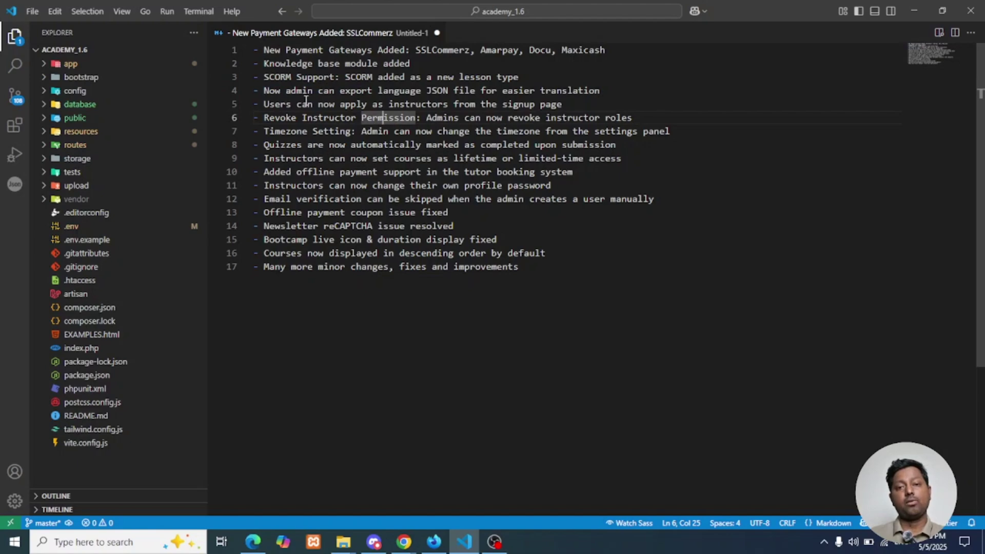
left_click(404, 542)
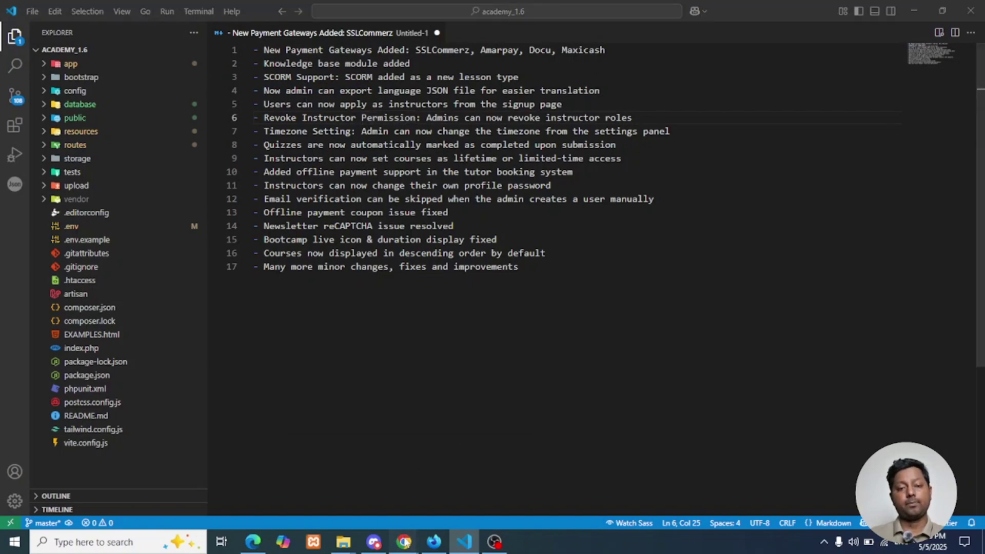
Open Manage Language's Import Language form and pick Hindi as the language to replace
scroll(36, 390, "down", 3)
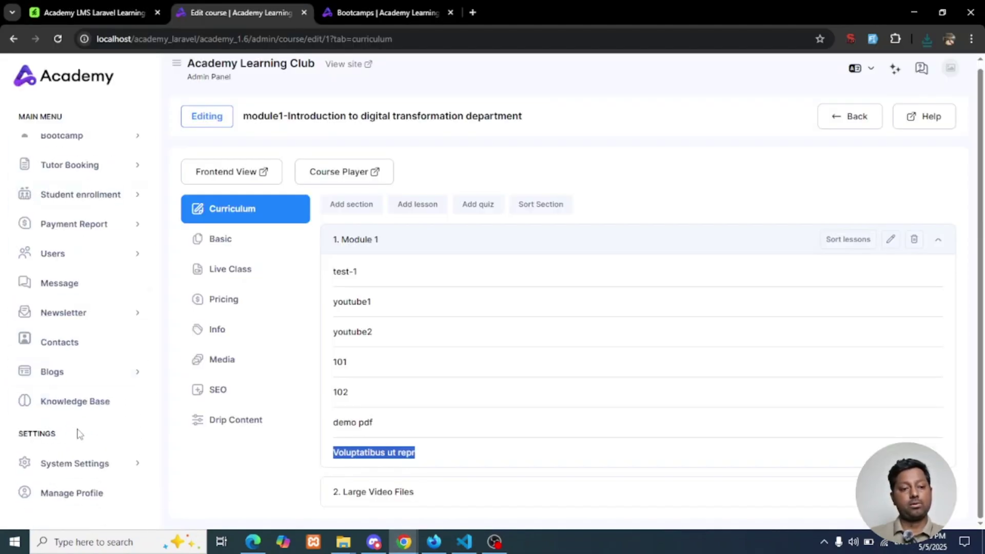
left_click(99, 463)
scroll(72, 339, "down", 4)
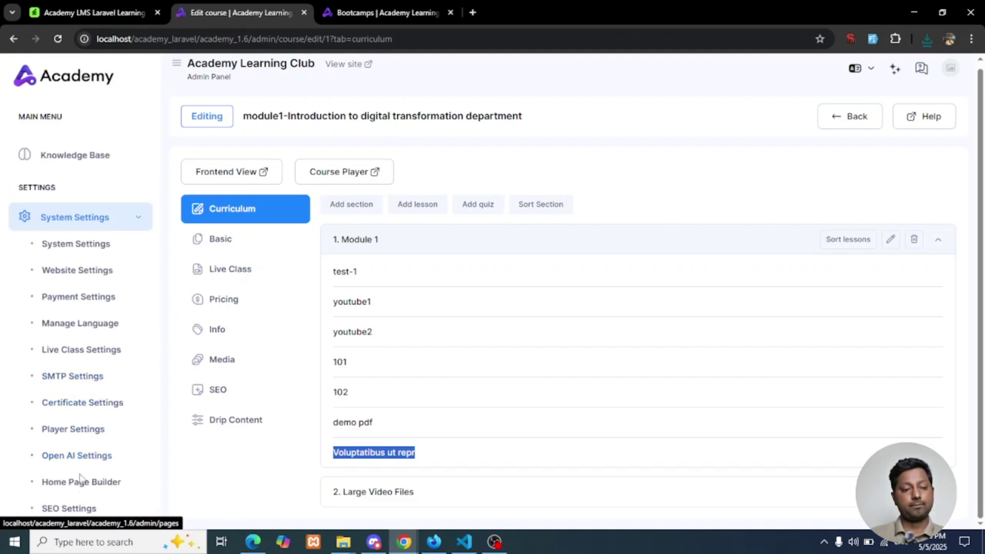
scroll(77, 474, "down", 1)
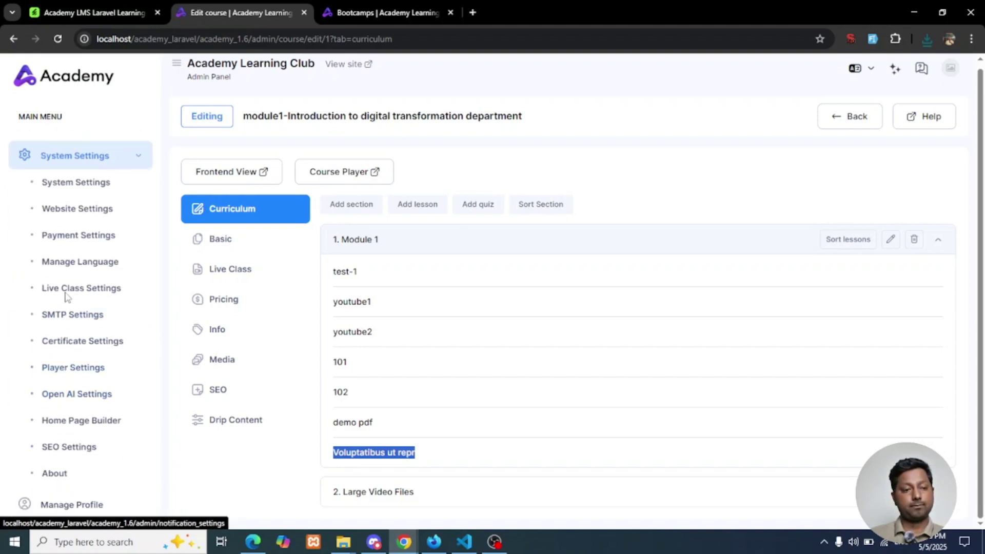
left_click(84, 264)
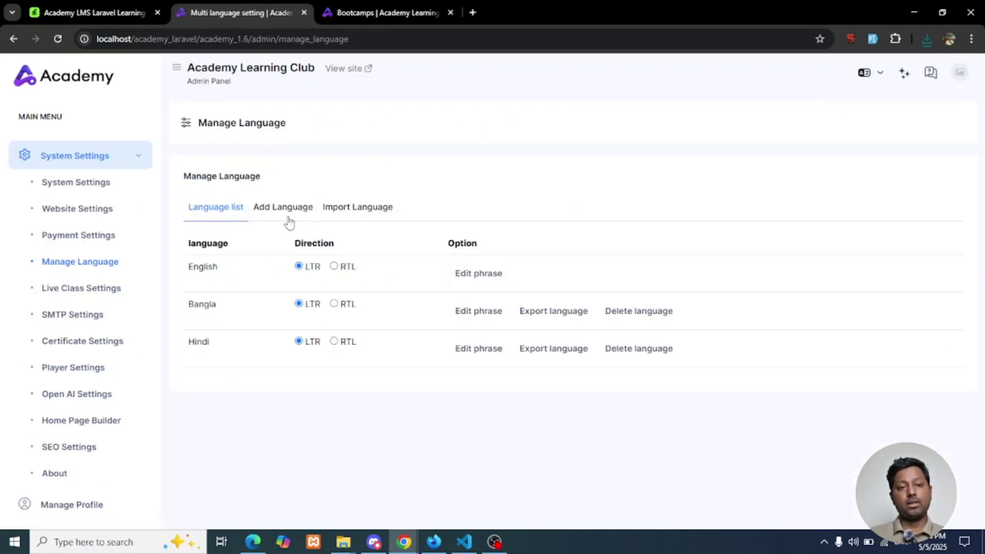
left_click(278, 210)
left_click(346, 209)
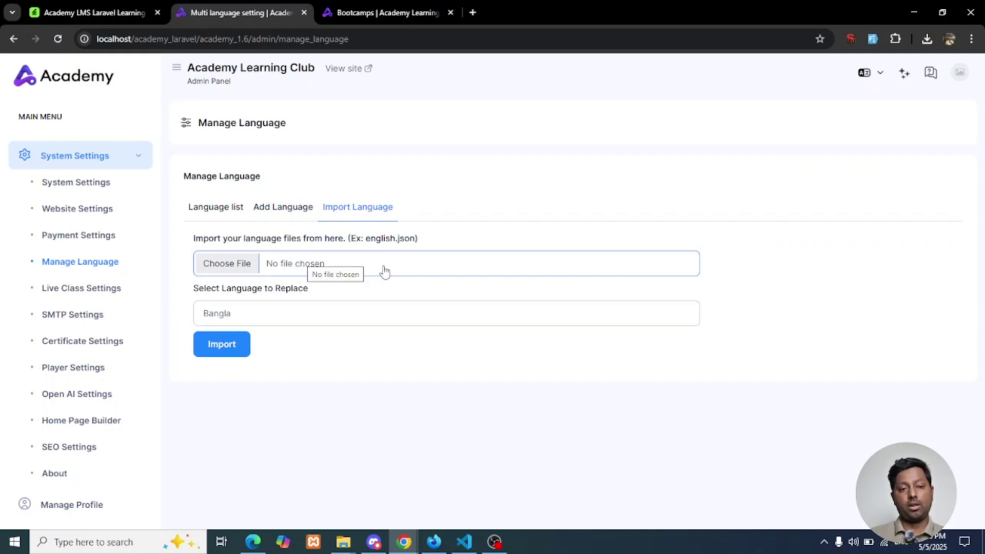
left_click(380, 314)
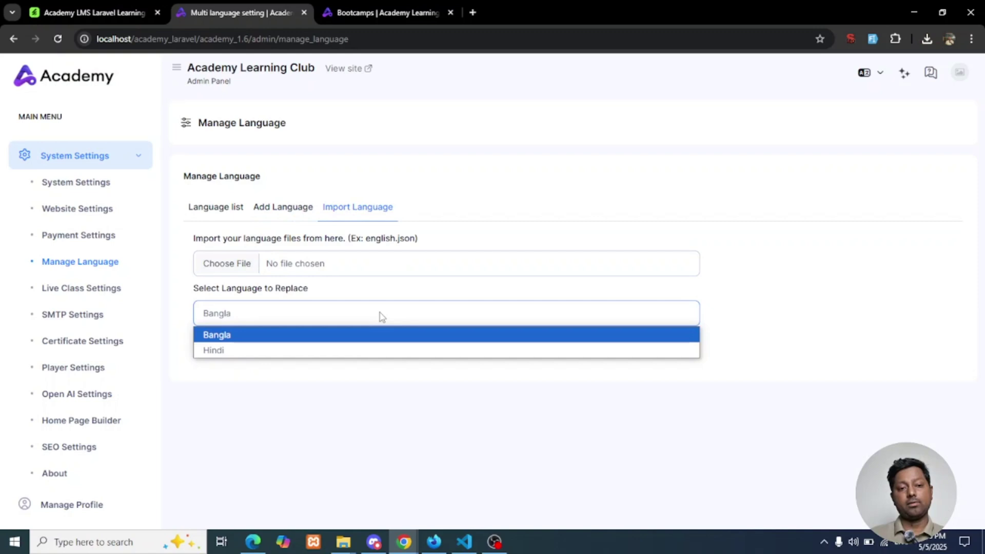
left_click(332, 353)
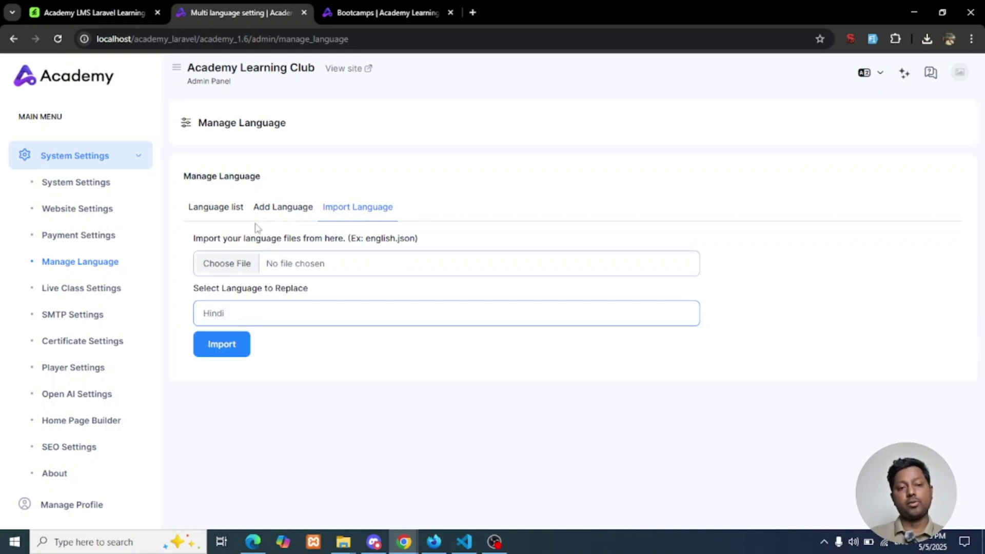
Compare the Language list, Add Language and Import Language tabs, glancing at the changelog
left_click(230, 209)
left_click(282, 208)
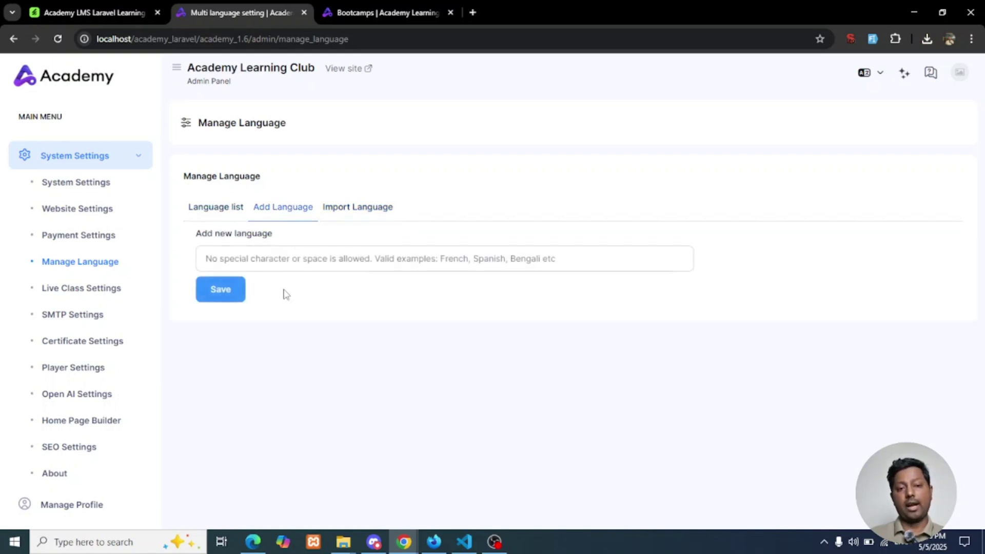
left_click(227, 215)
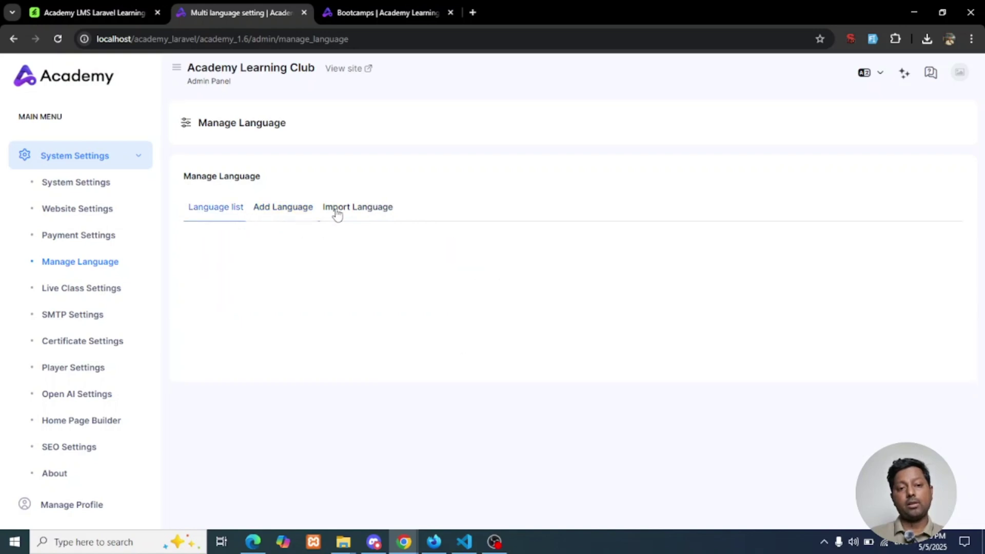
left_click(336, 212)
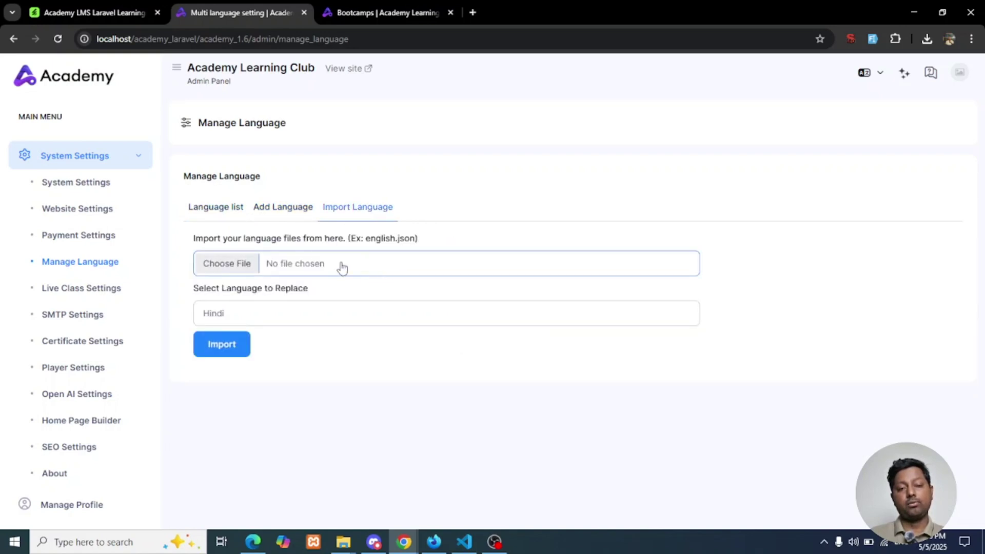
left_click(236, 214)
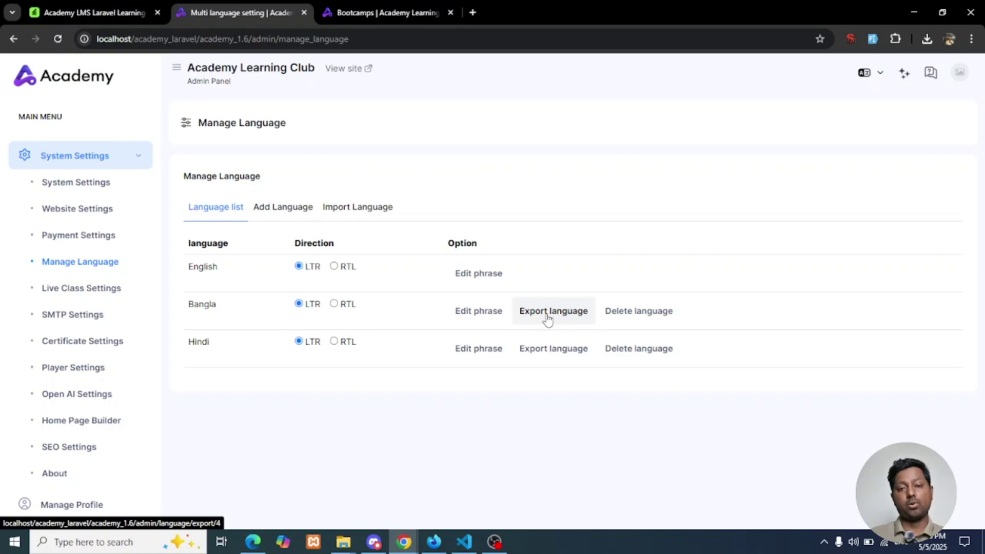
left_click(361, 210)
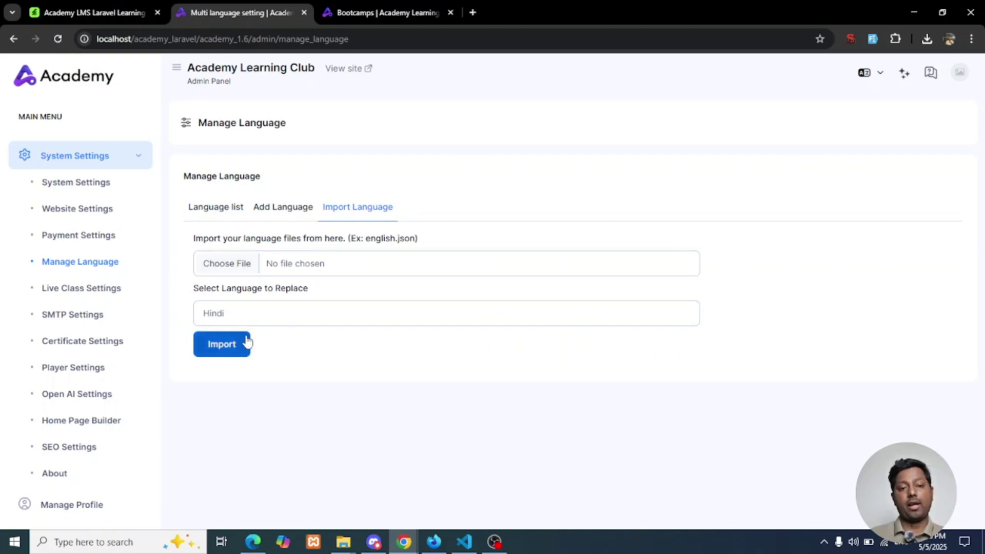
left_click(465, 541)
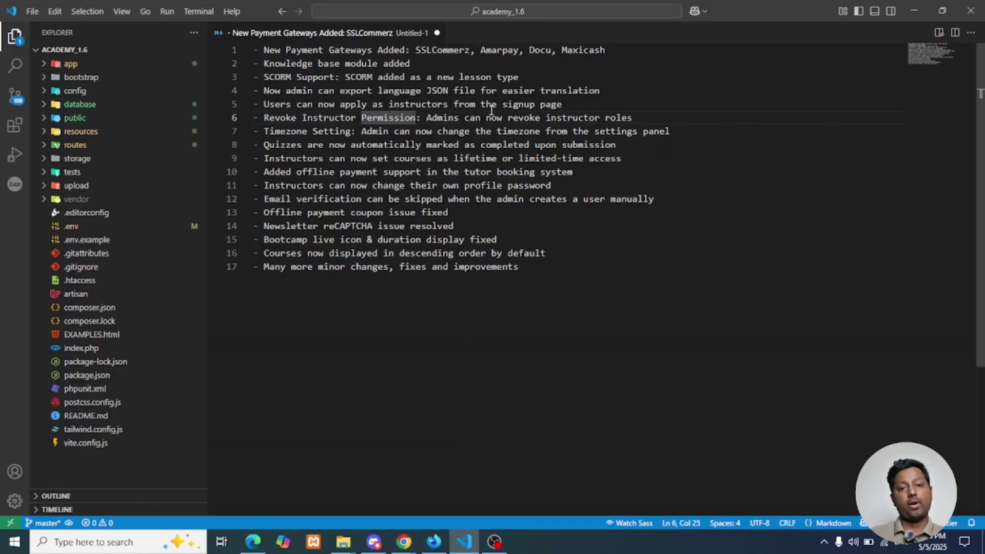
left_click(405, 542)
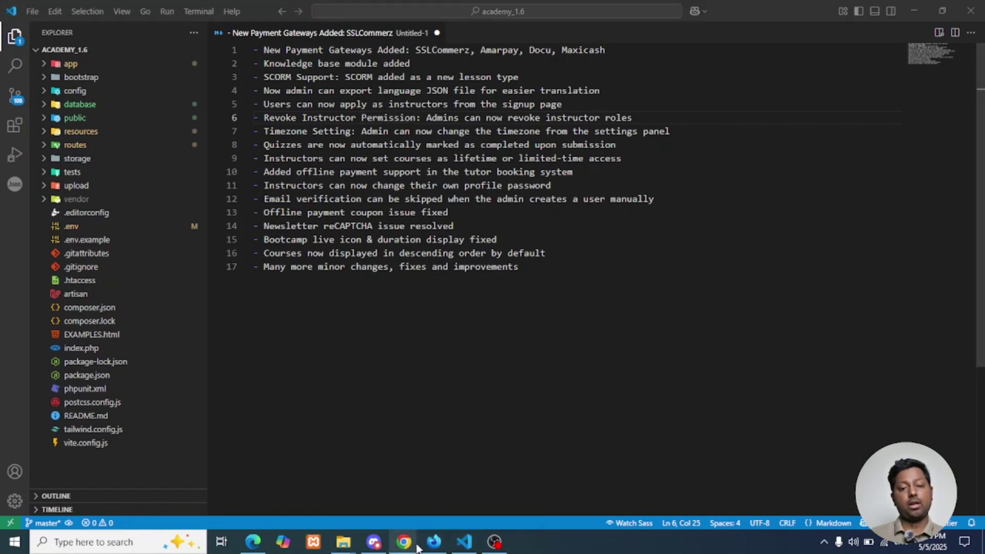
Bring the Manage Language admin page back to the front and scroll to its top
mouse_move(404, 540)
left_click(383, 513)
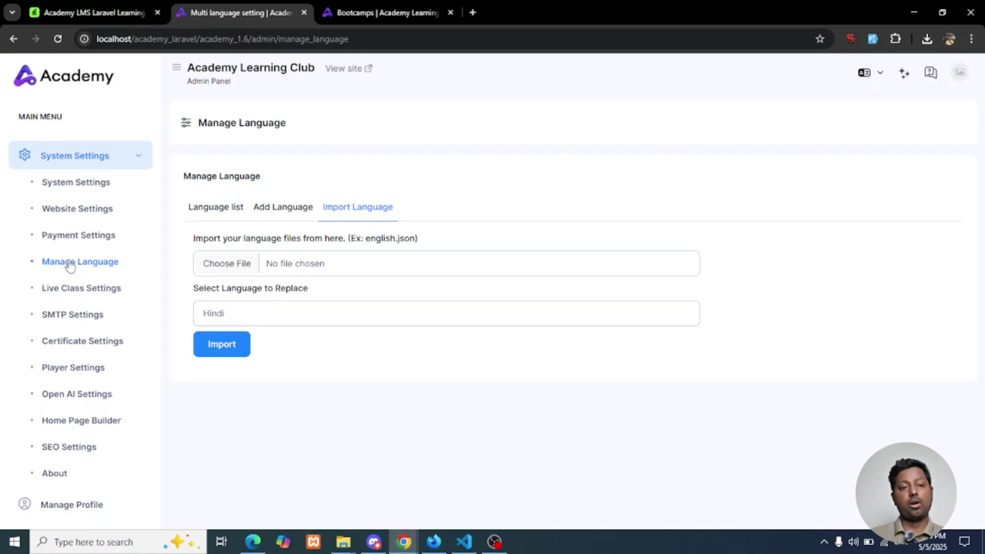
scroll(68, 261, "up", 9)
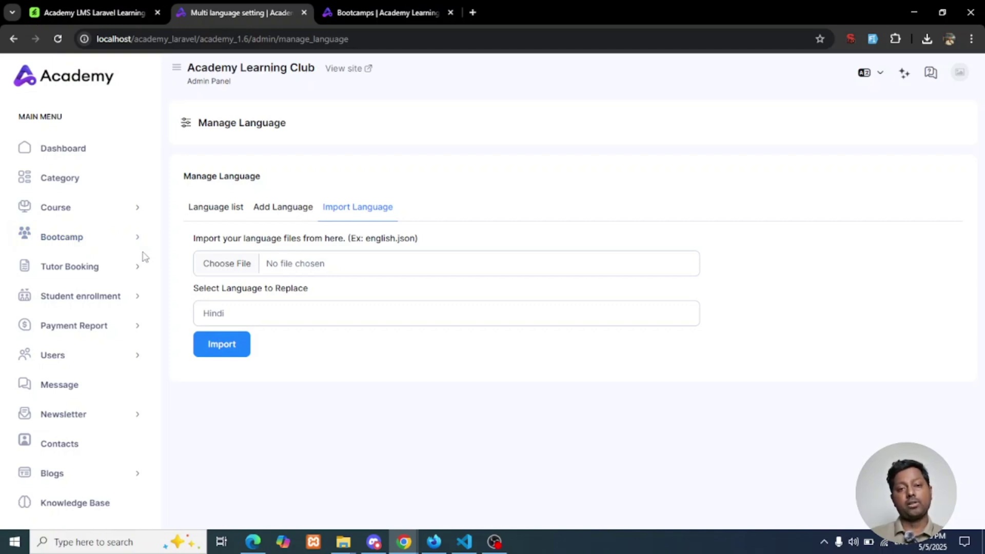
In the incognito window, sign the instructor out from the dashboard's account menu
mouse_move(410, 541)
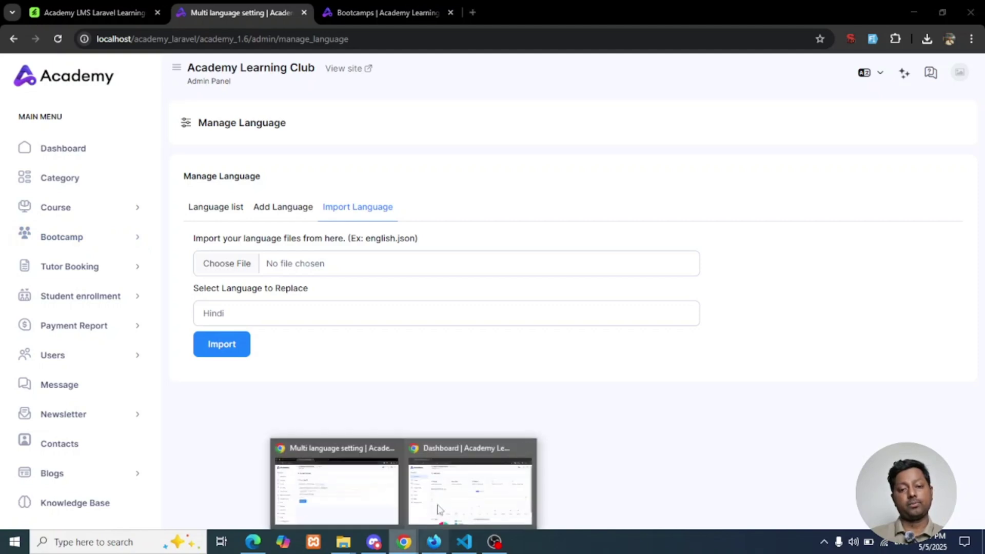
left_click(443, 507)
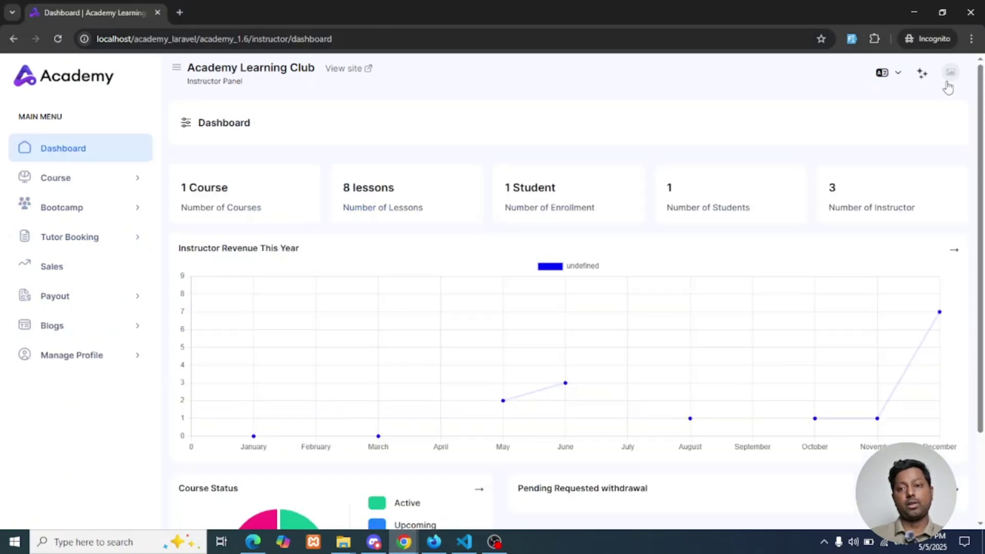
left_click(949, 74)
left_click(855, 170)
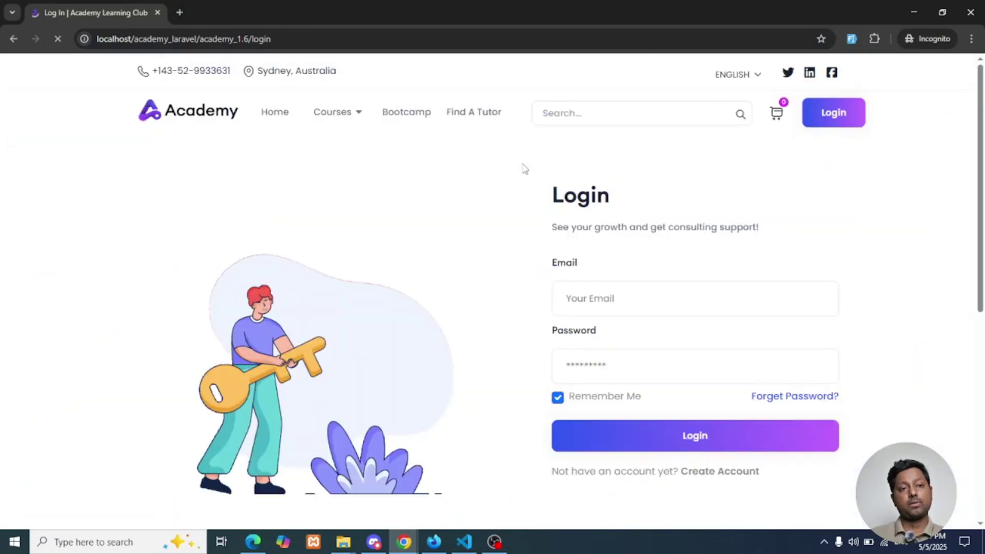
Open the Create Account sign-up form and look over its fields
scroll(662, 287, "down", 2)
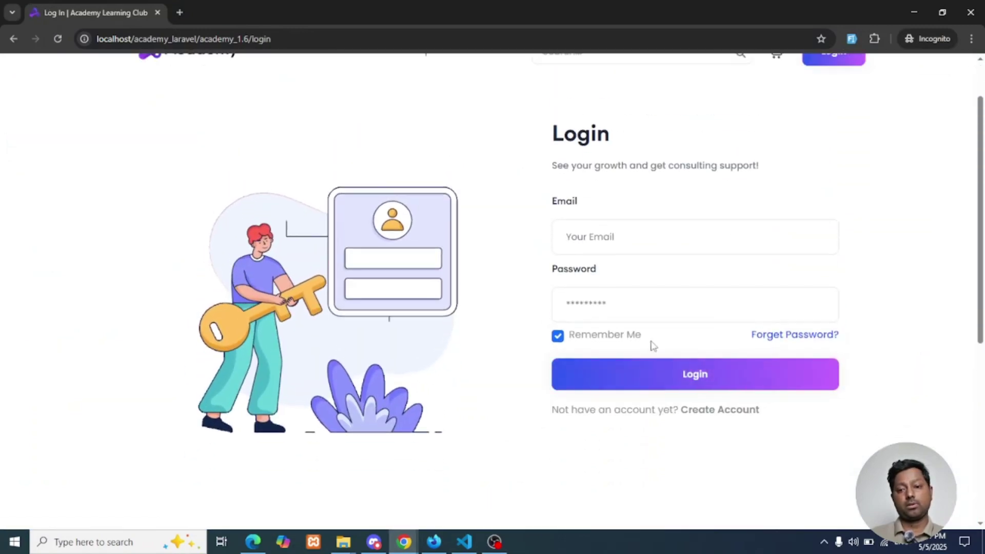
left_click(674, 389)
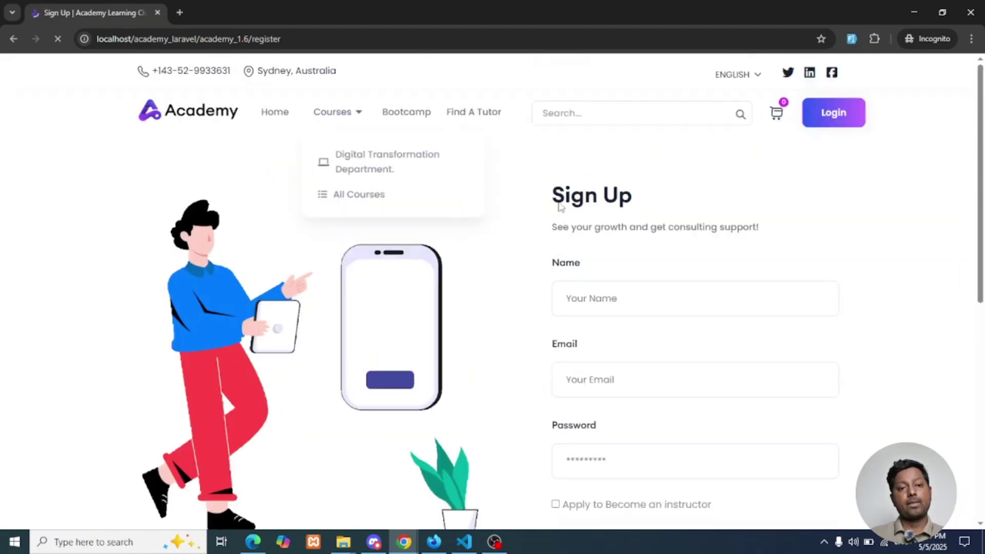
scroll(567, 162, "down", 1)
left_click_drag(553, 134, 644, 141)
scroll(594, 242, "up", 1)
scroll(611, 268, "down", 3)
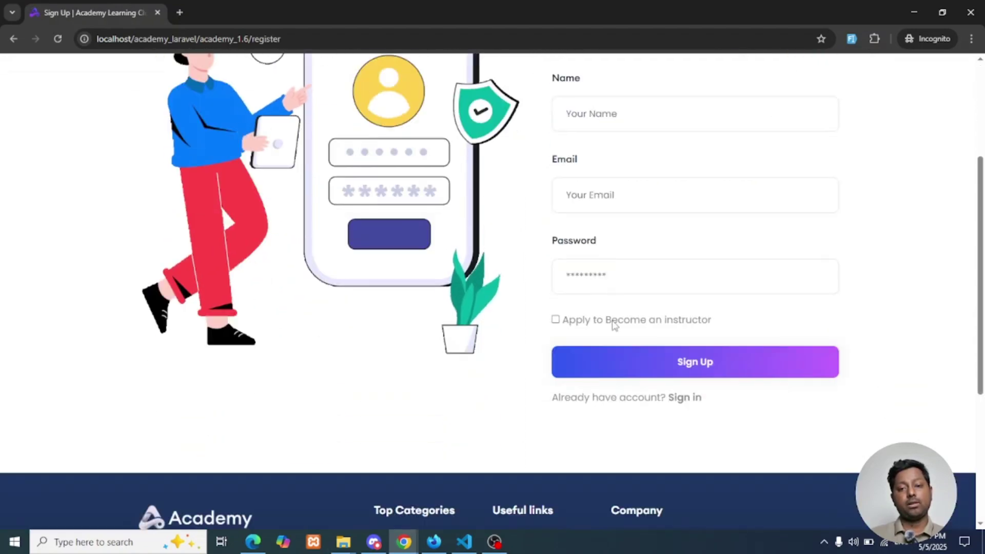
scroll(613, 324, "up", 1)
scroll(608, 282, "down", 2)
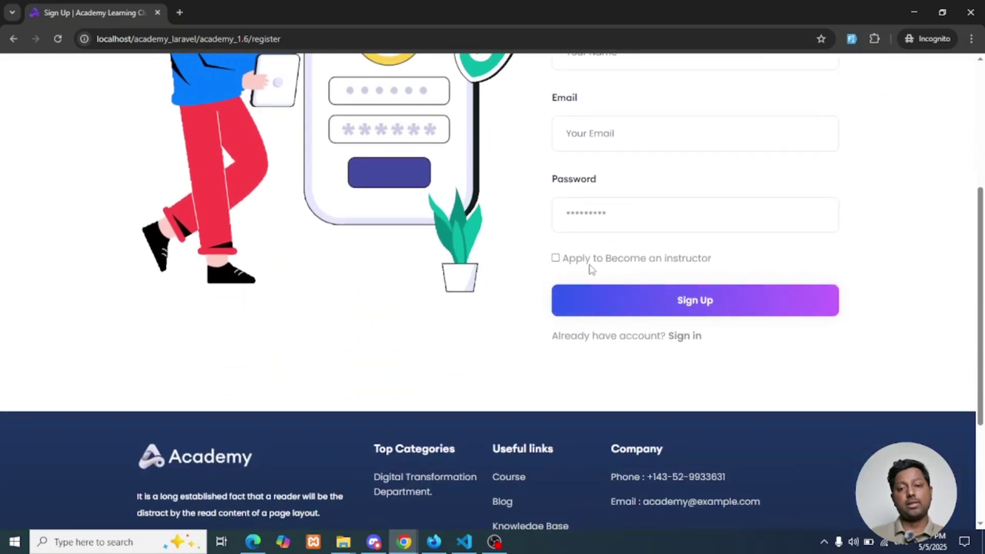
Tick 'Apply to Become an instructor' to reveal Phone, Document and Message fields, then return to Login
left_click(638, 260)
scroll(638, 264, "down", 2)
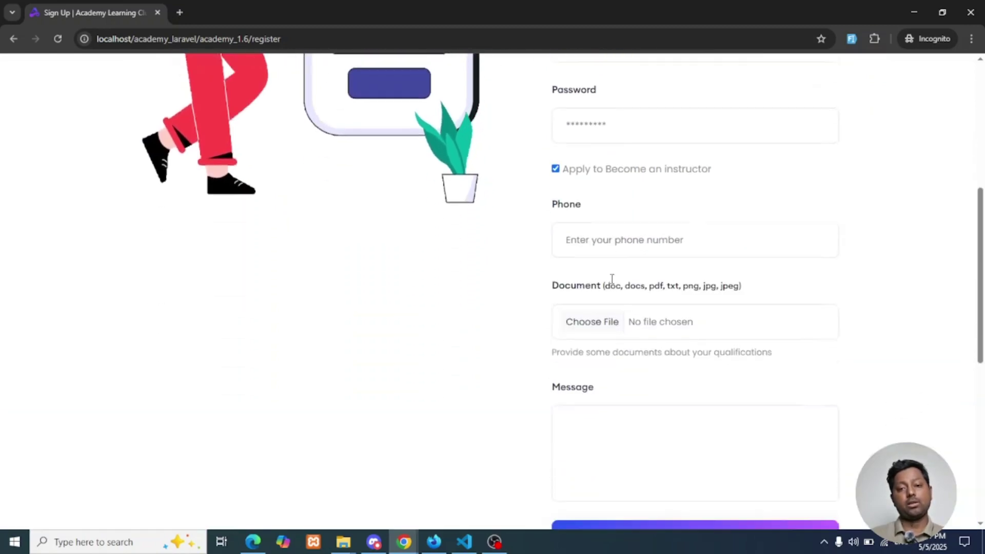
left_click_drag(550, 171, 585, 174)
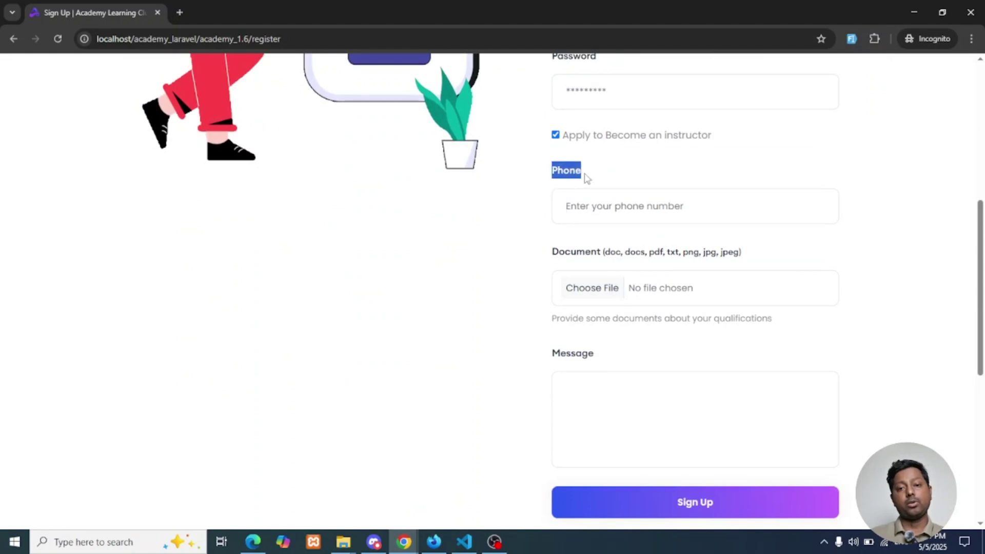
scroll(600, 257, "down", 1)
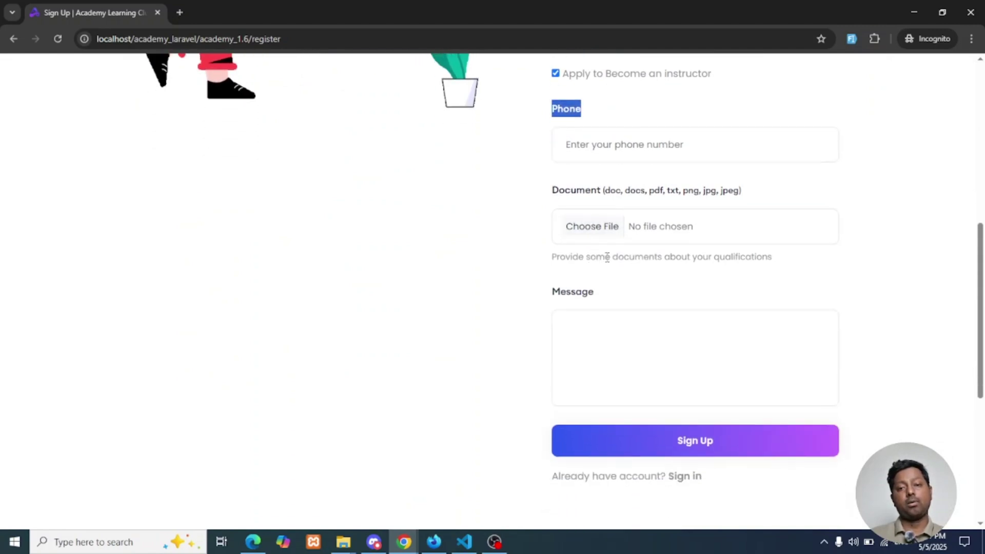
scroll(607, 257, "up", 7)
scroll(618, 268, "down", 4)
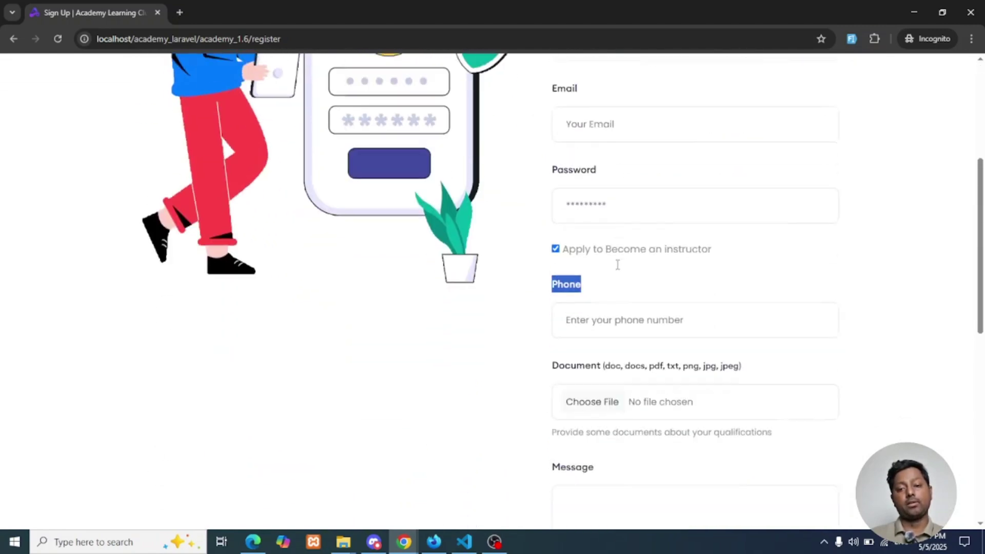
scroll(665, 376, "down", 2)
scroll(667, 446, "up", 4)
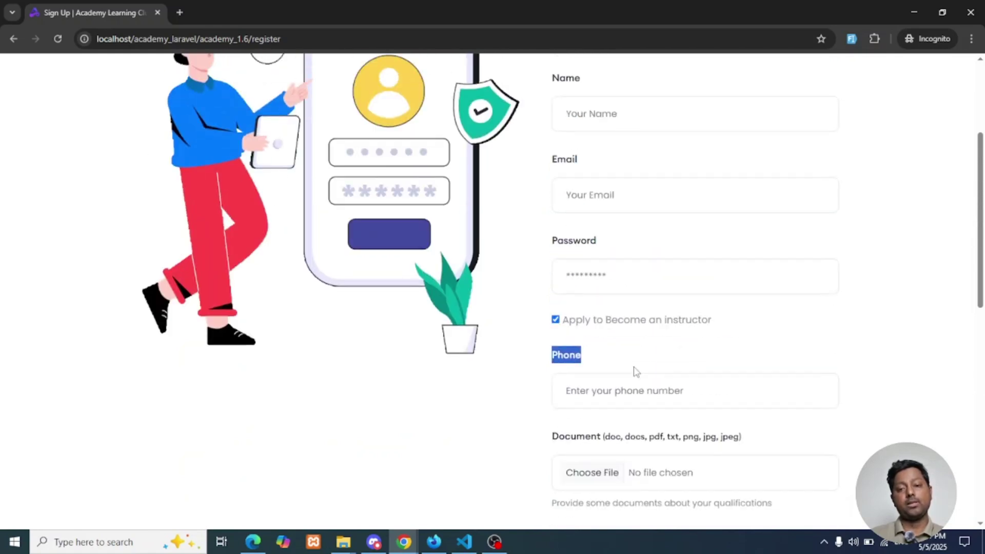
scroll(635, 369, "up", 3)
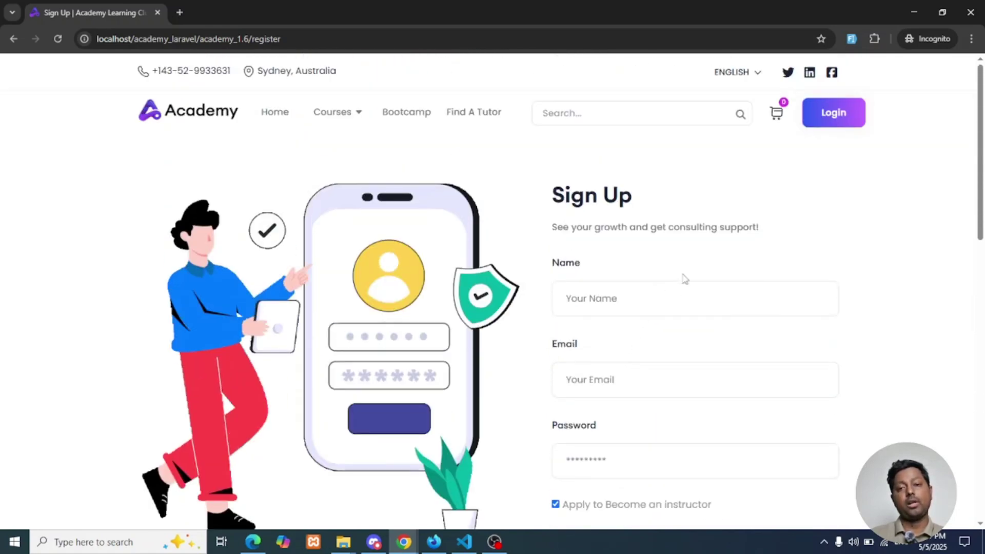
left_click(833, 113)
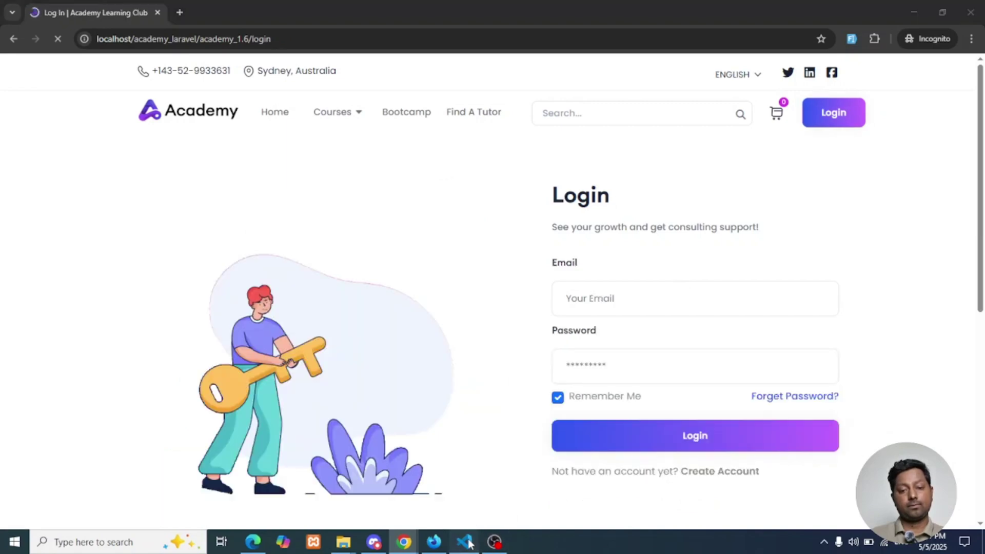
Highlight the 'Timezone Setting' changelog item, move to the offline payment line, then show Firefox's My Courses
left_click(464, 542)
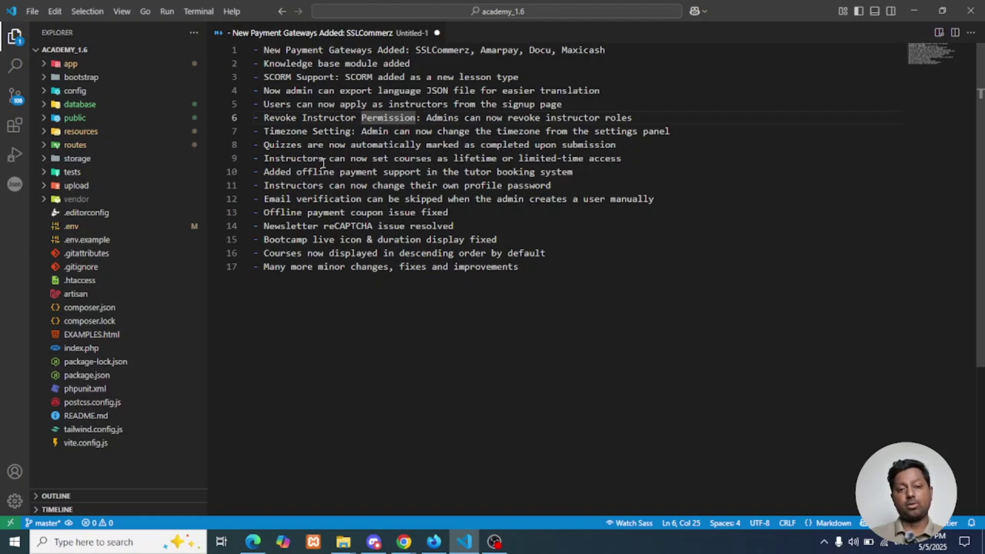
left_click_drag(264, 132, 352, 132)
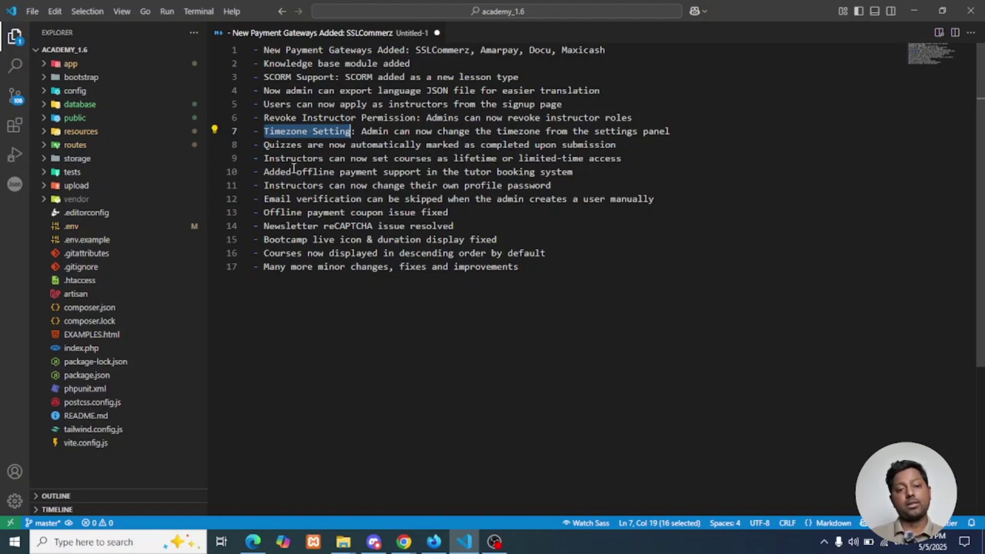
left_click(437, 172)
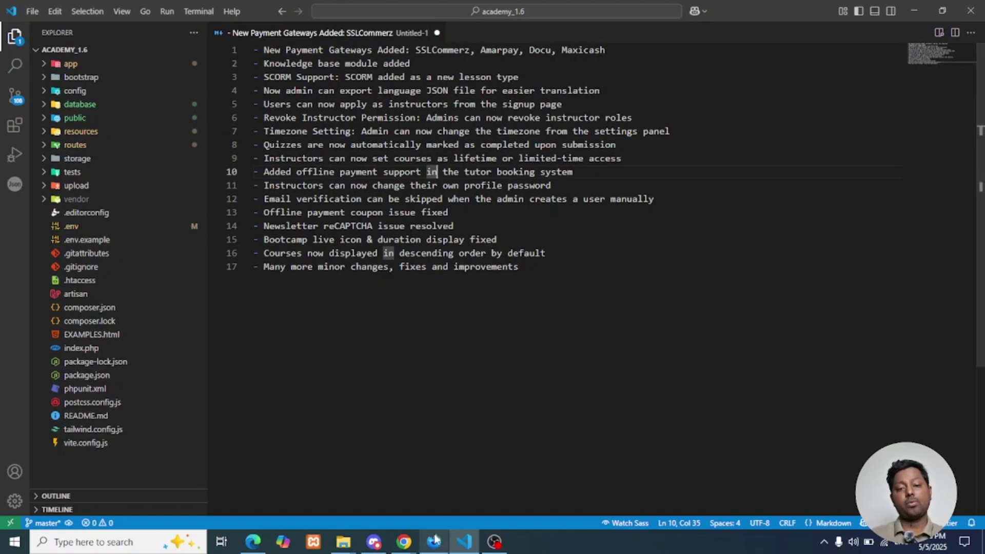
key("alt+Tab")
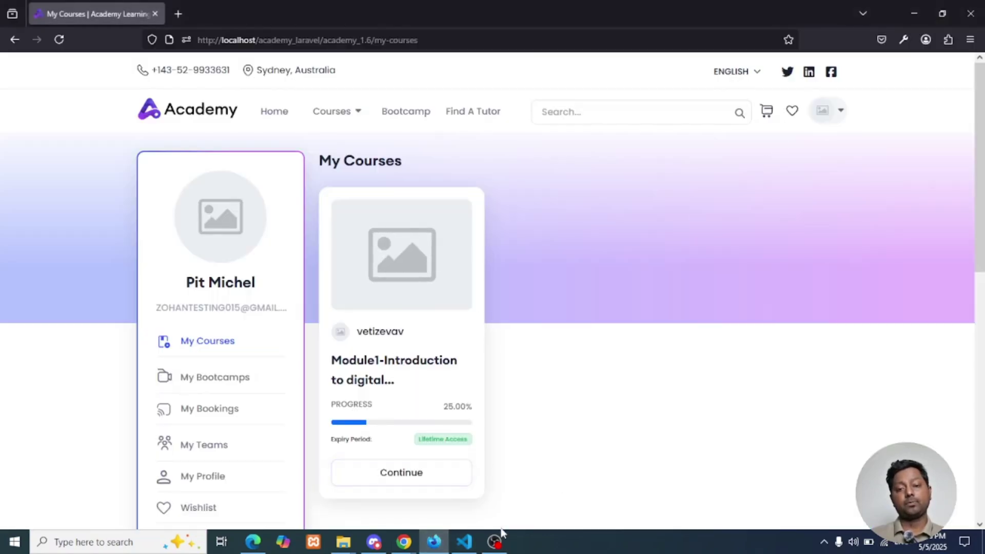
Bring the incognito browser's Log In page to the front
mouse_move(415, 547)
left_click(461, 492)
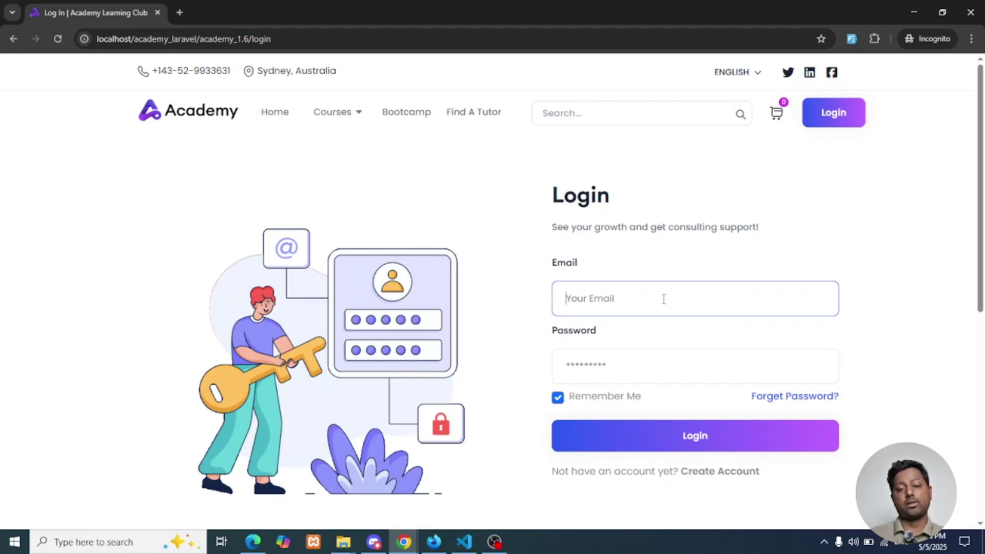
Log in with the instructor's e-mail and password, then open the Instructor Panel dashboard
type("instructo")
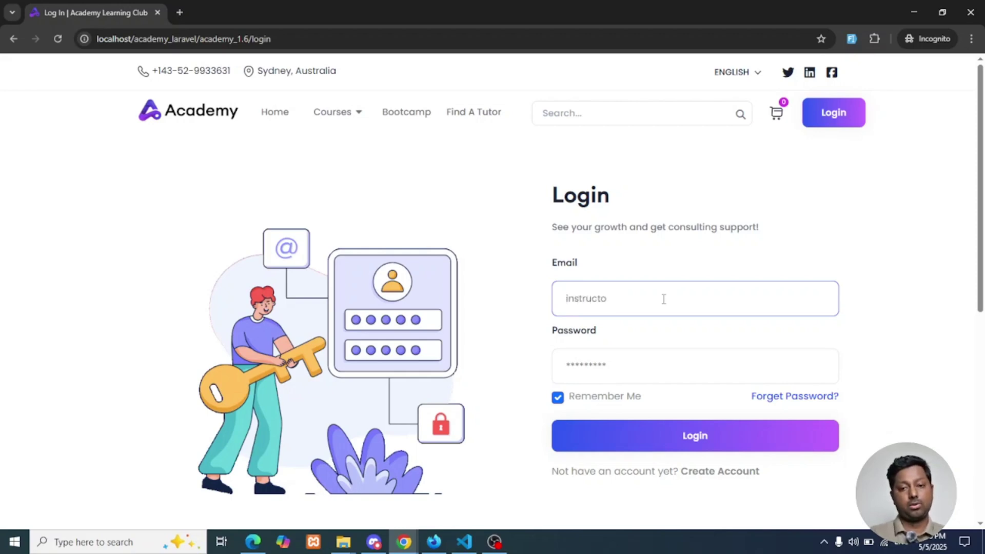
type("r@examp")
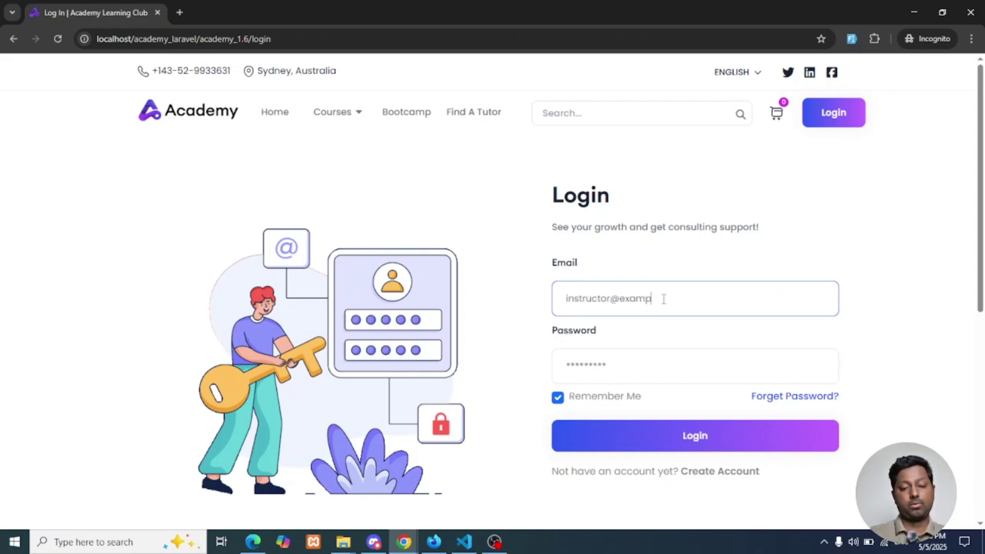
type("le.com")
key("Tab")
type("12")
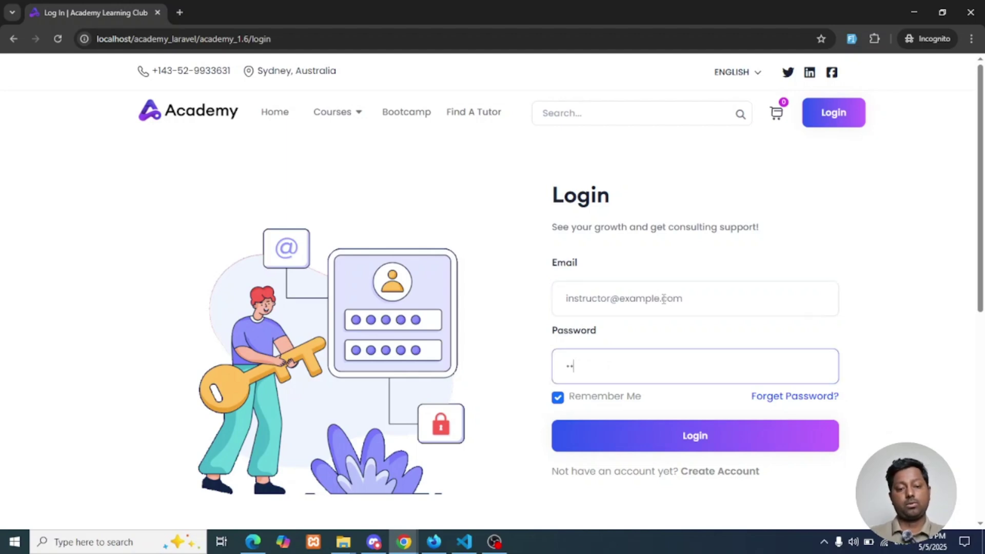
type("345678")
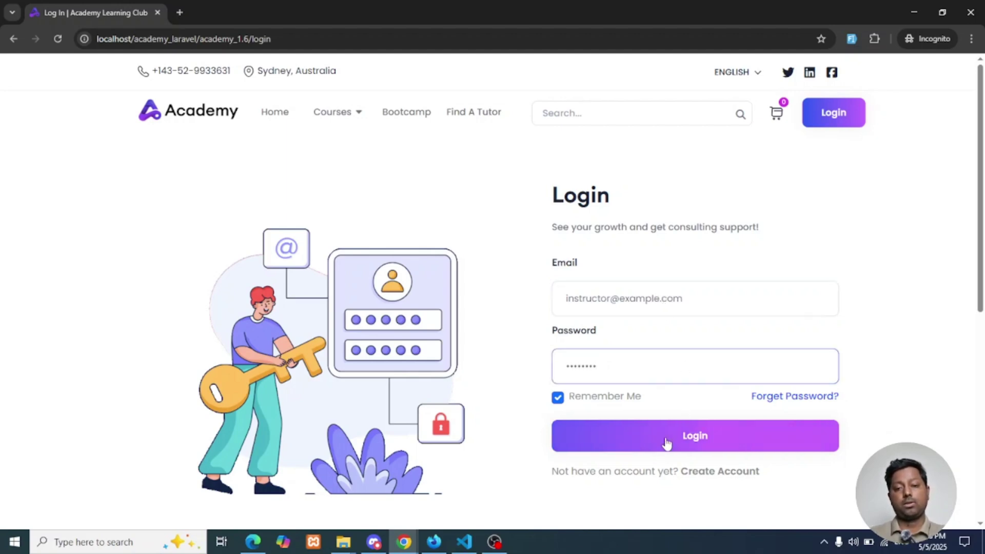
left_click(666, 442)
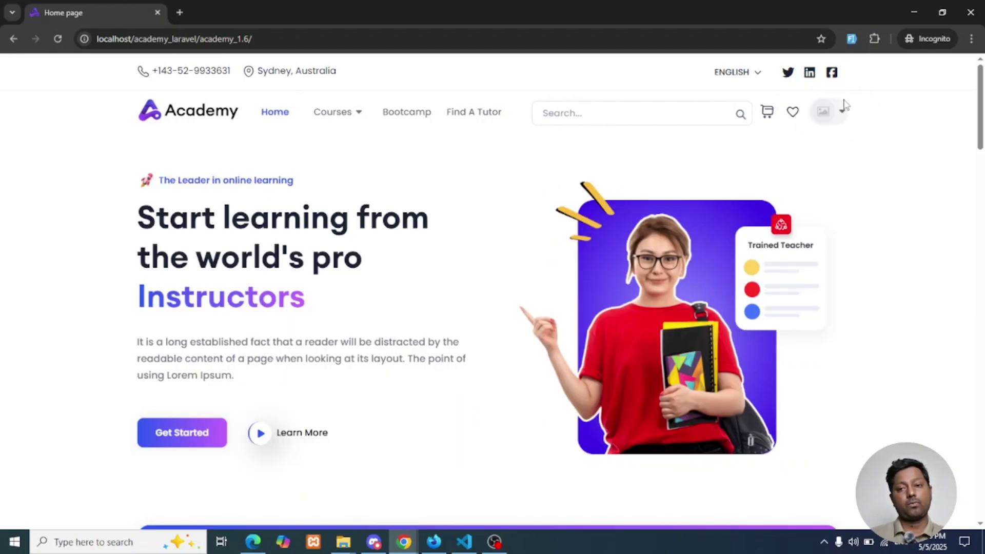
left_click(842, 109)
left_click(839, 185)
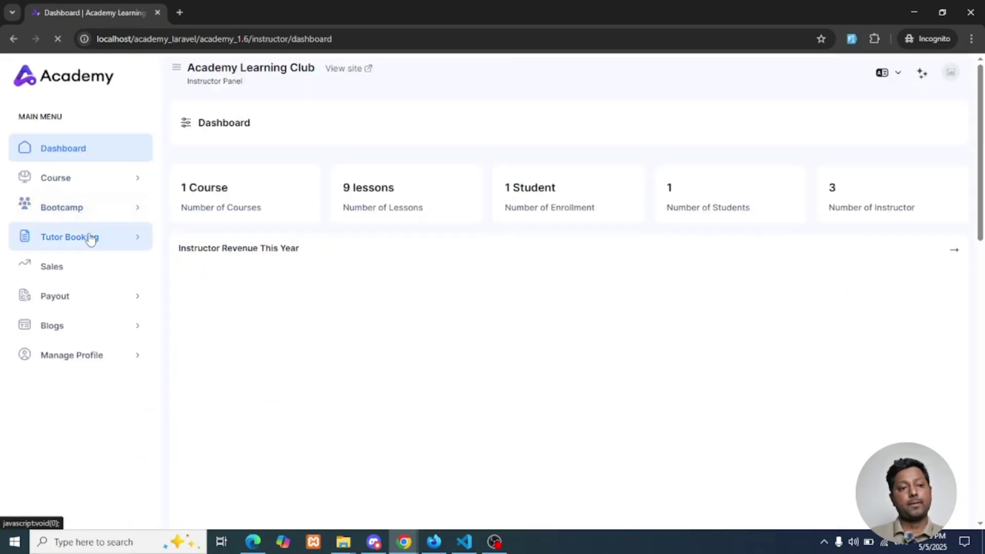
Start a new course and set its Expiry period to Limited time, focusing the Number of month field
left_click(91, 179)
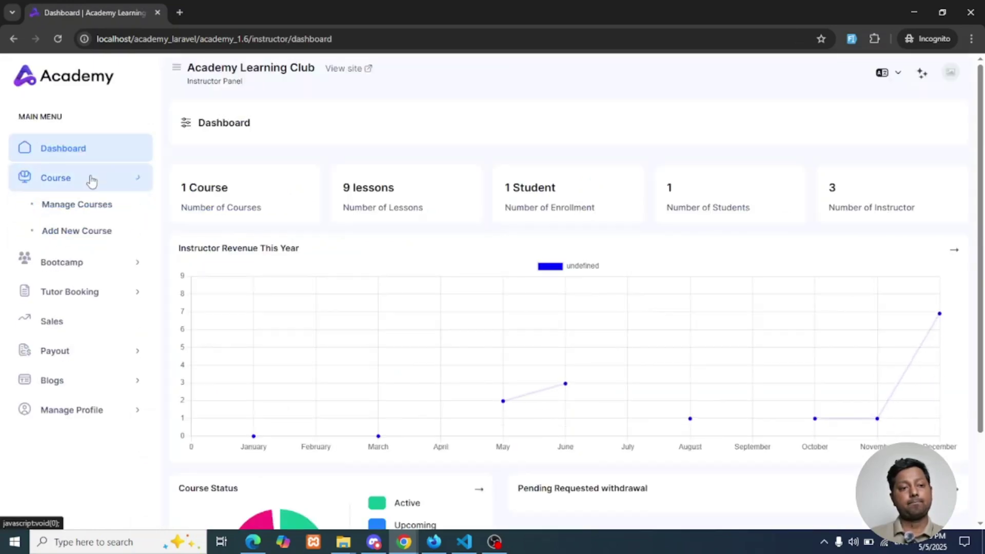
left_click(81, 231)
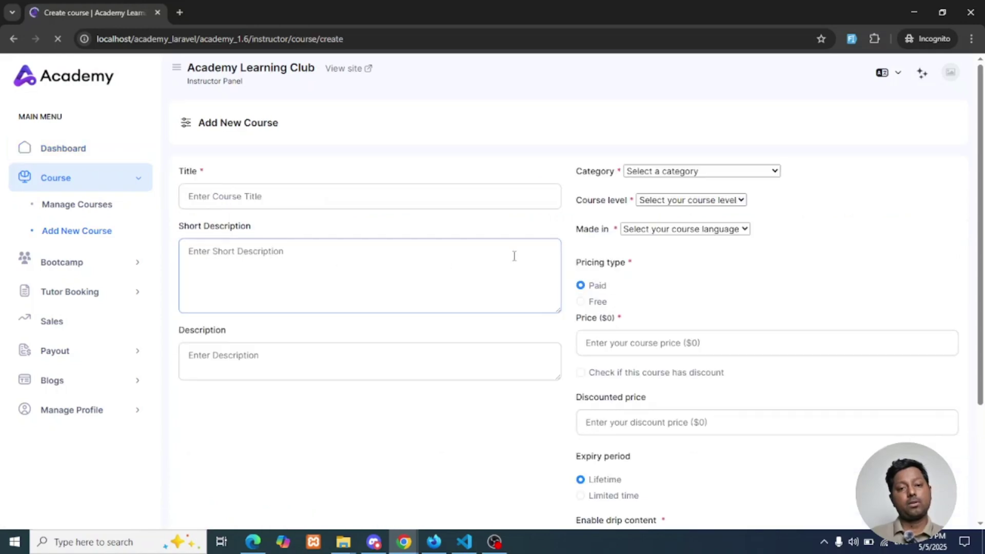
scroll(539, 297, "down", 4)
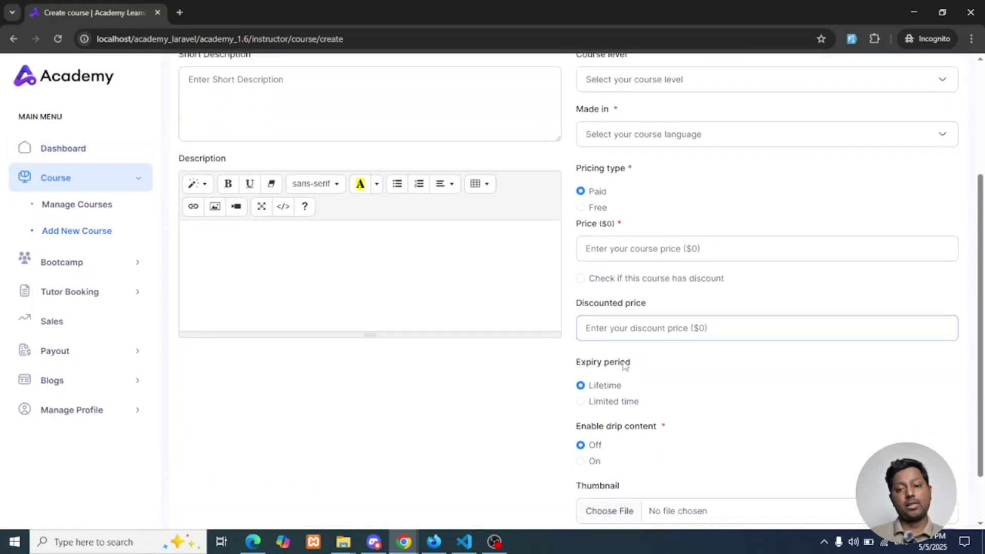
scroll(624, 365, "down", 1)
left_click_drag(577, 303, 644, 306)
left_click(630, 330)
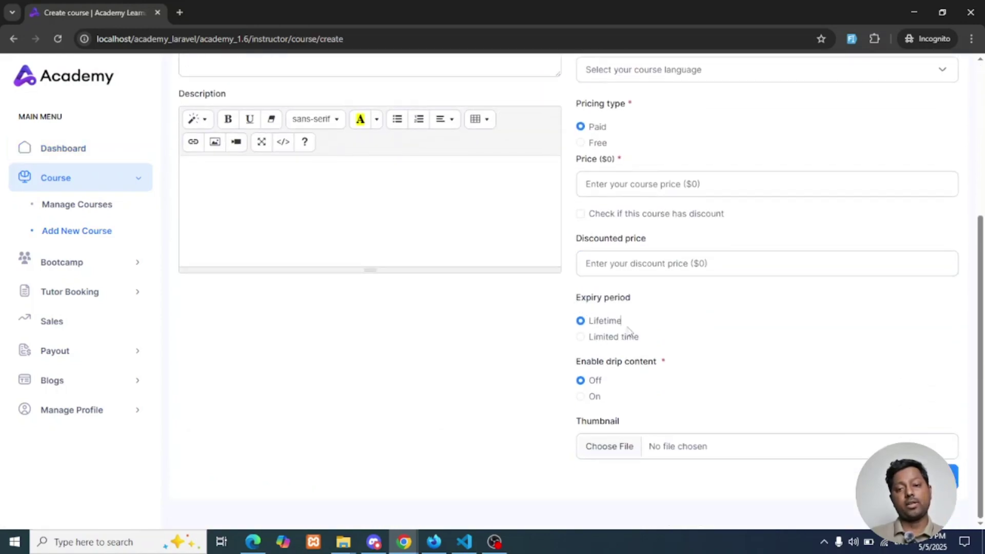
left_click(613, 338)
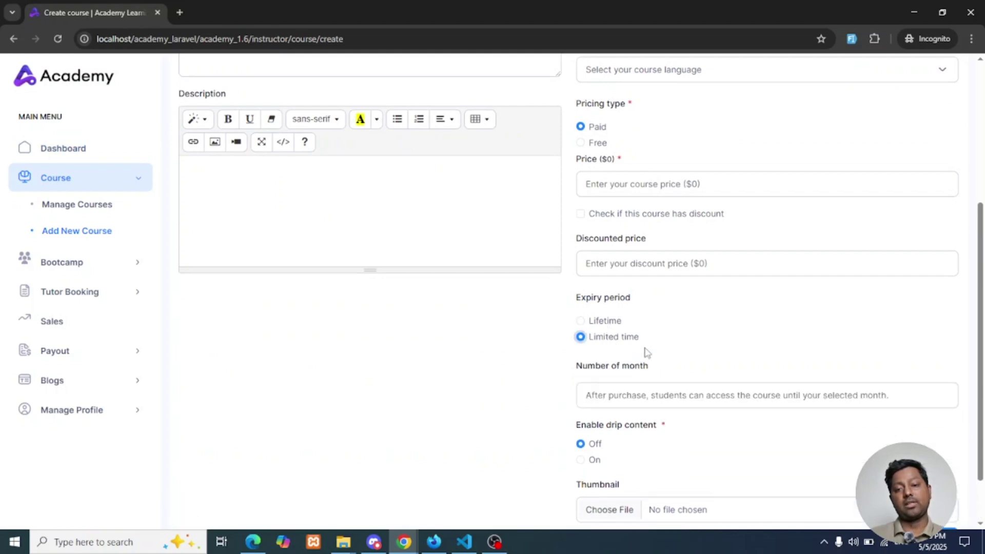
scroll(647, 352, "down", 1)
left_click(602, 331)
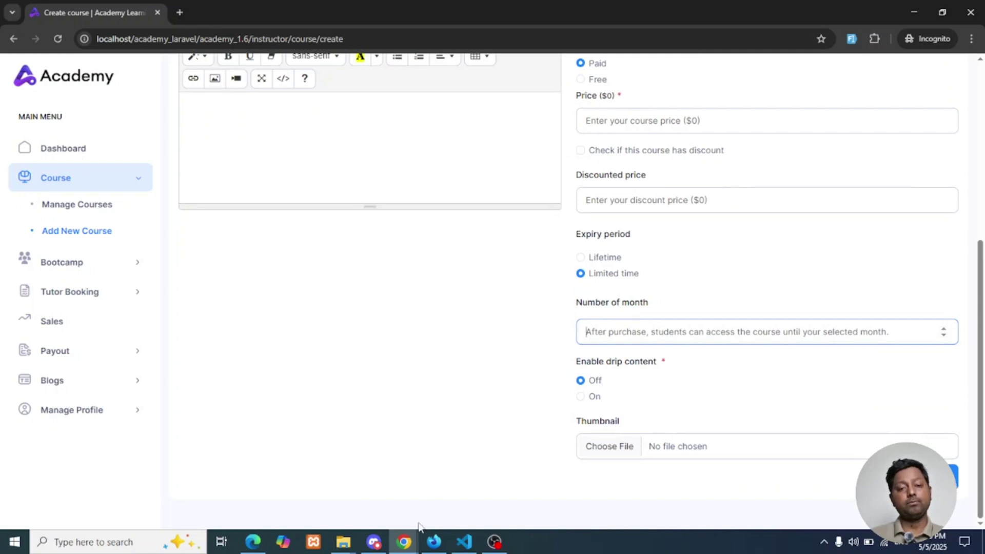
left_click(459, 541)
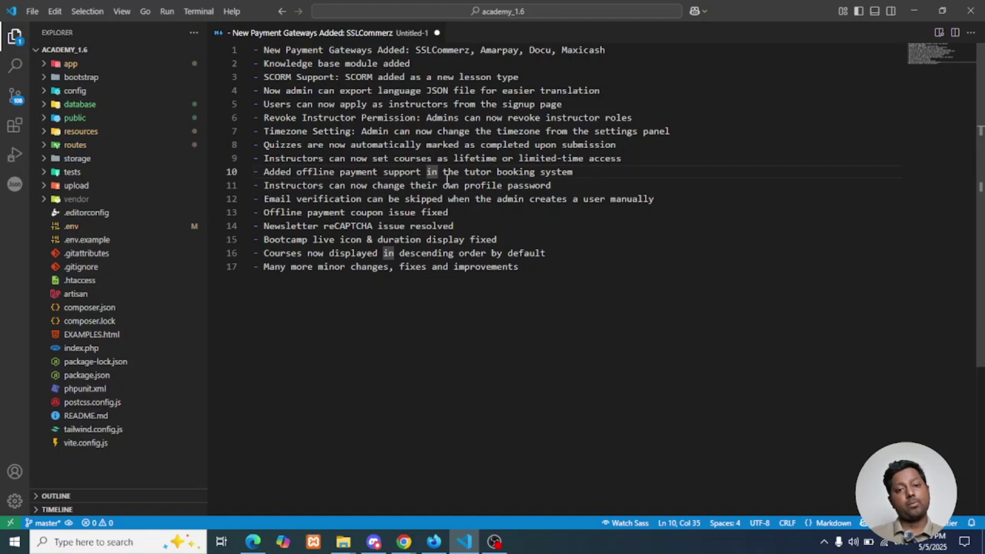
Put the cursor at the end of changelog line 10 and return to the browser
left_click(586, 172)
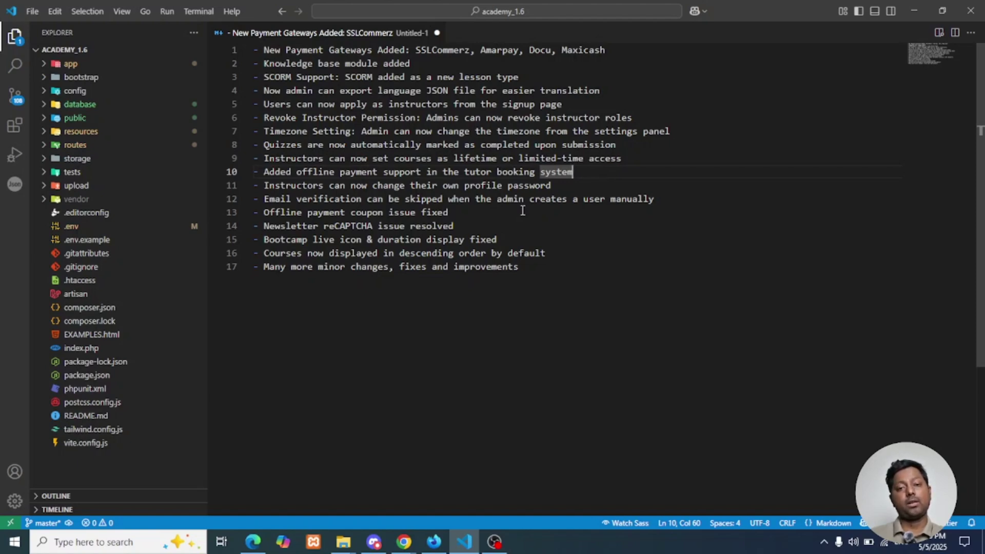
left_click(404, 541)
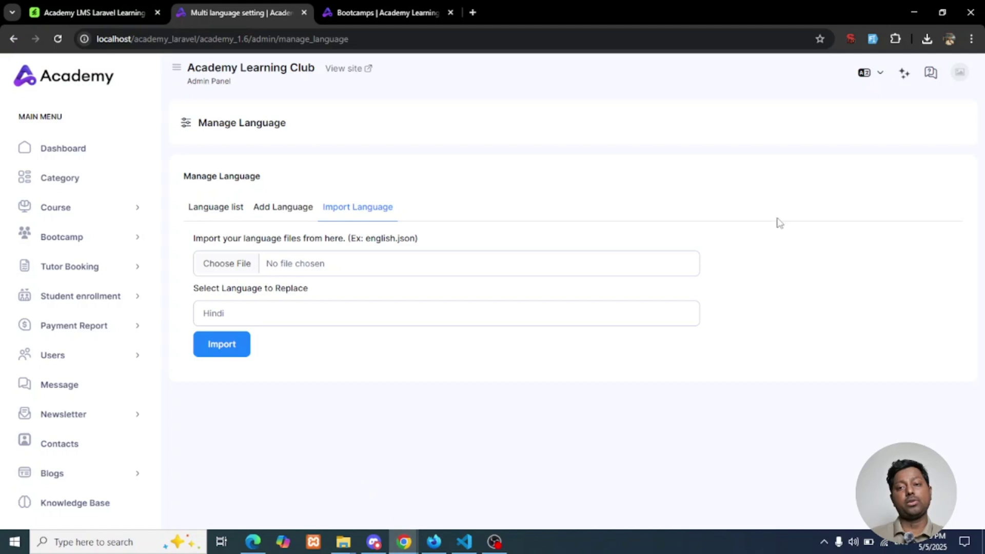
Open the instructor's Manage Profile > Profile Settings page and focus the New password field
mouse_move(404, 542)
left_click(482, 500)
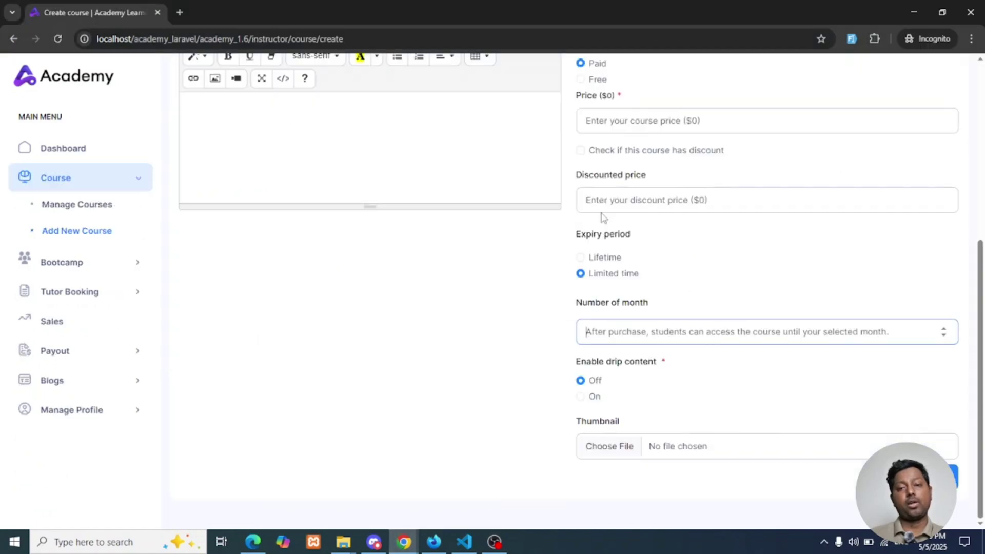
scroll(604, 217, "up", 5)
left_click(950, 72)
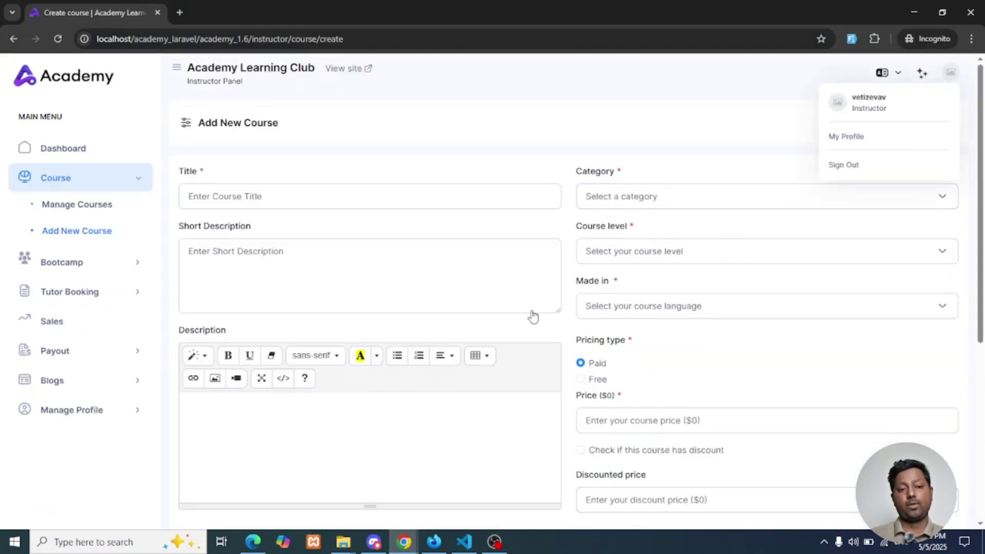
left_click(102, 411)
scroll(102, 416, "down", 2)
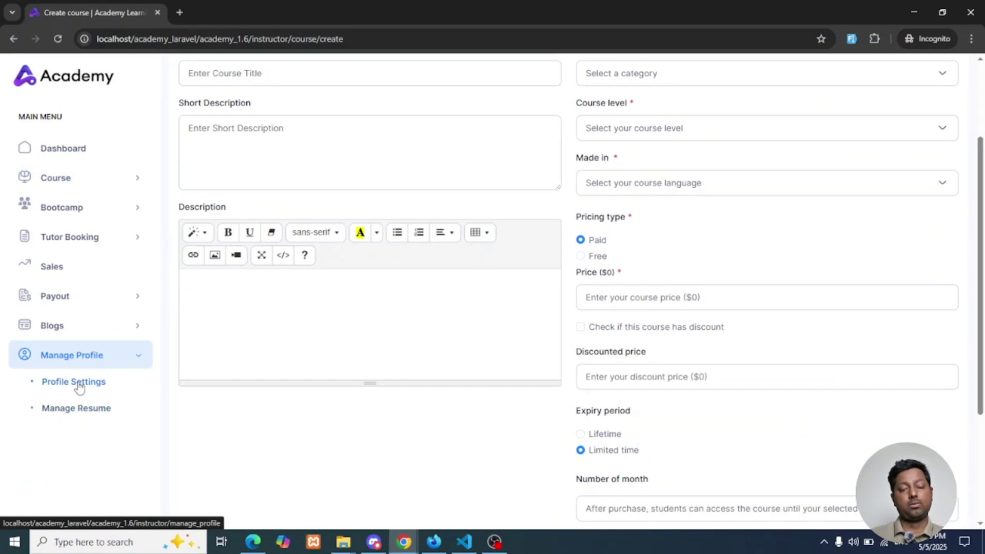
left_click(79, 388)
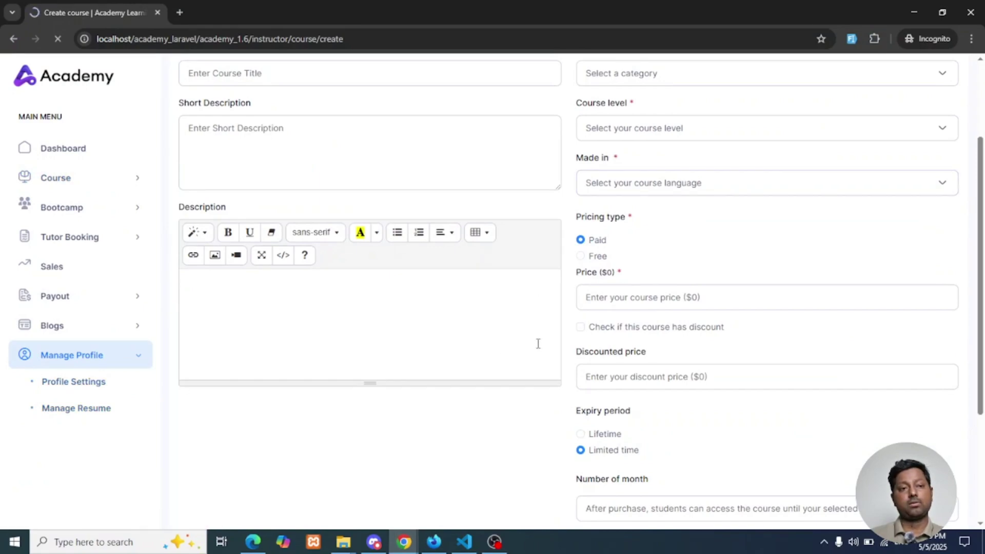
scroll(533, 371, "down", 5)
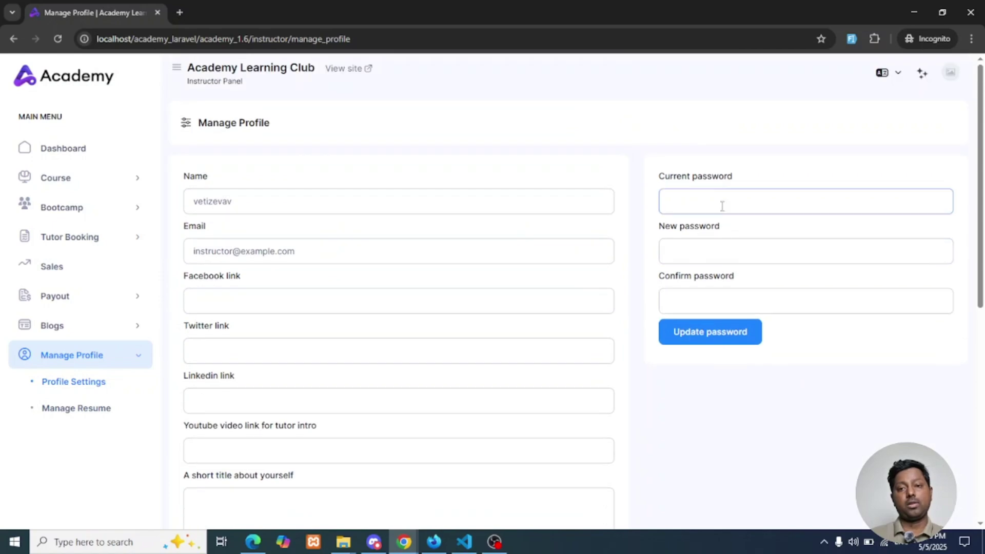
left_click(709, 248)
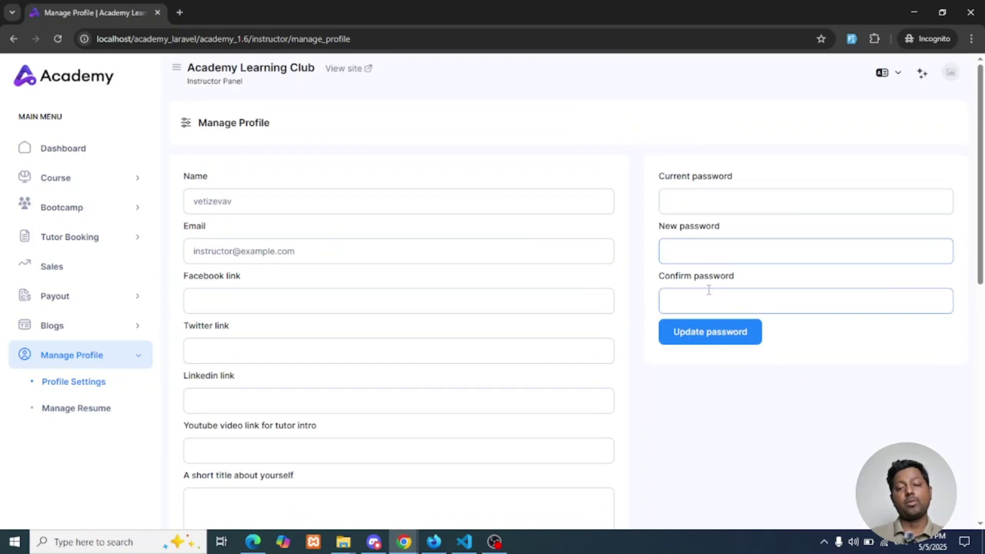
scroll(709, 290, "down", 8)
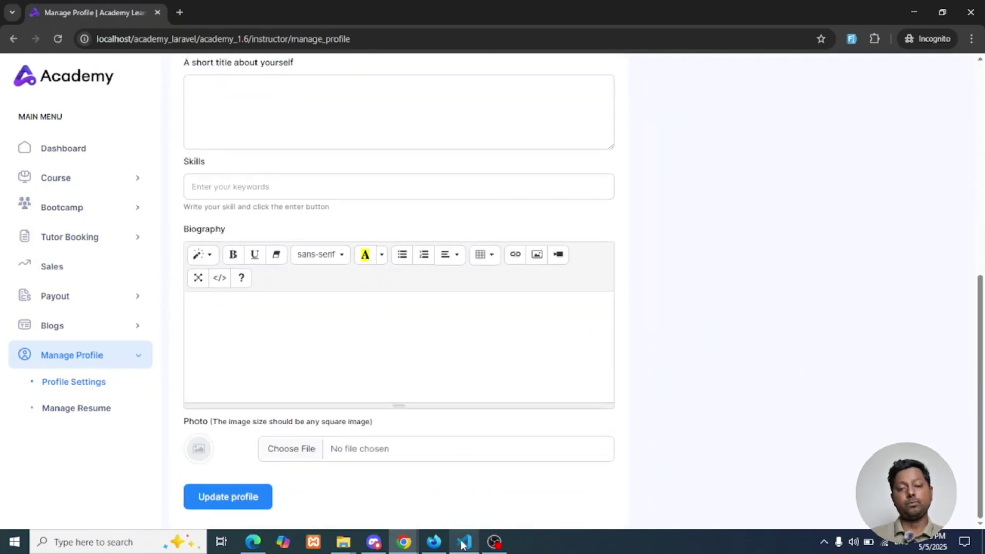
left_click(463, 542)
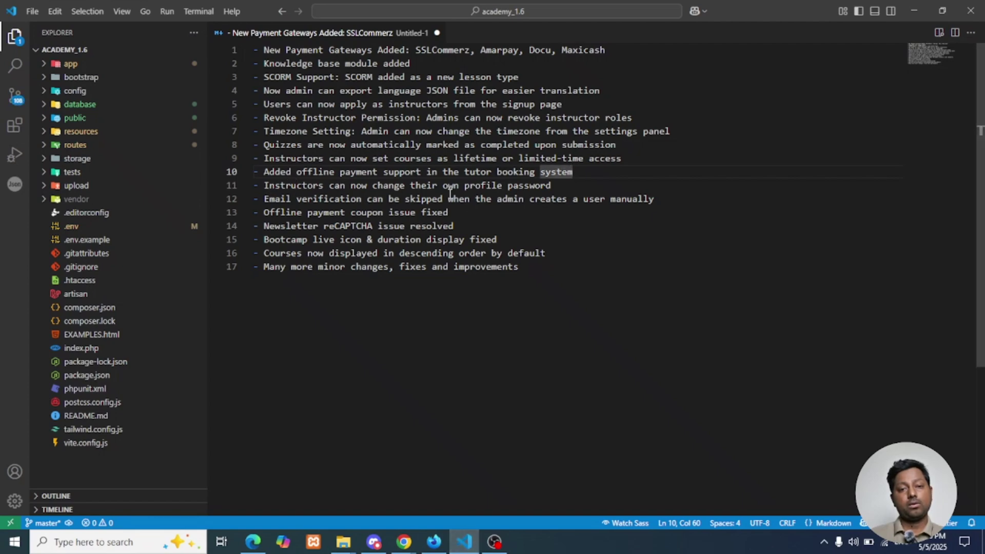
left_click(372, 213)
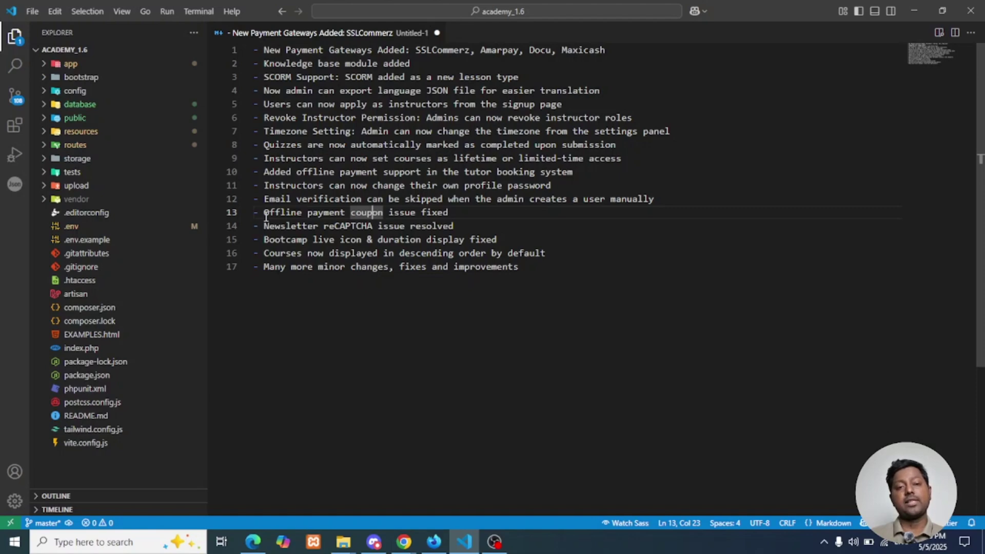
left_click(310, 312)
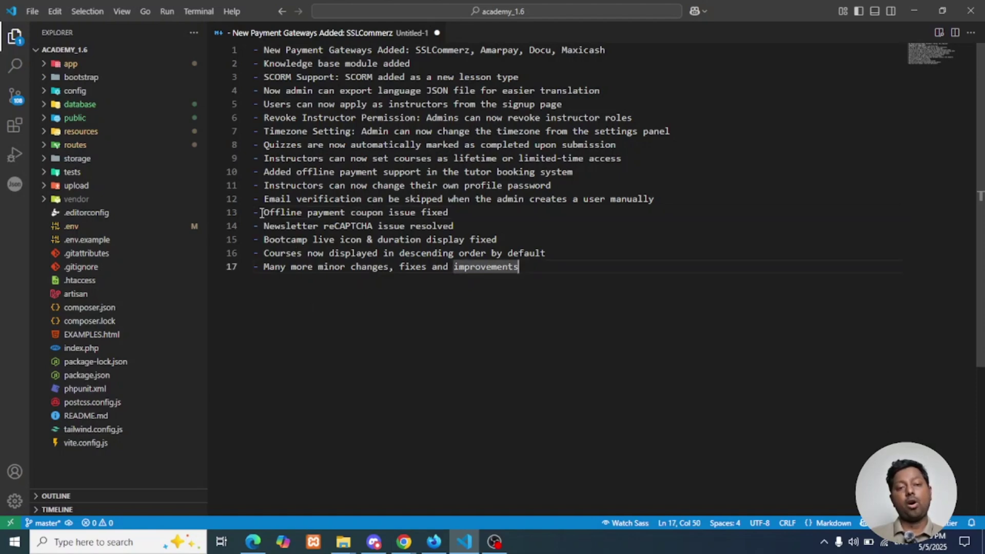